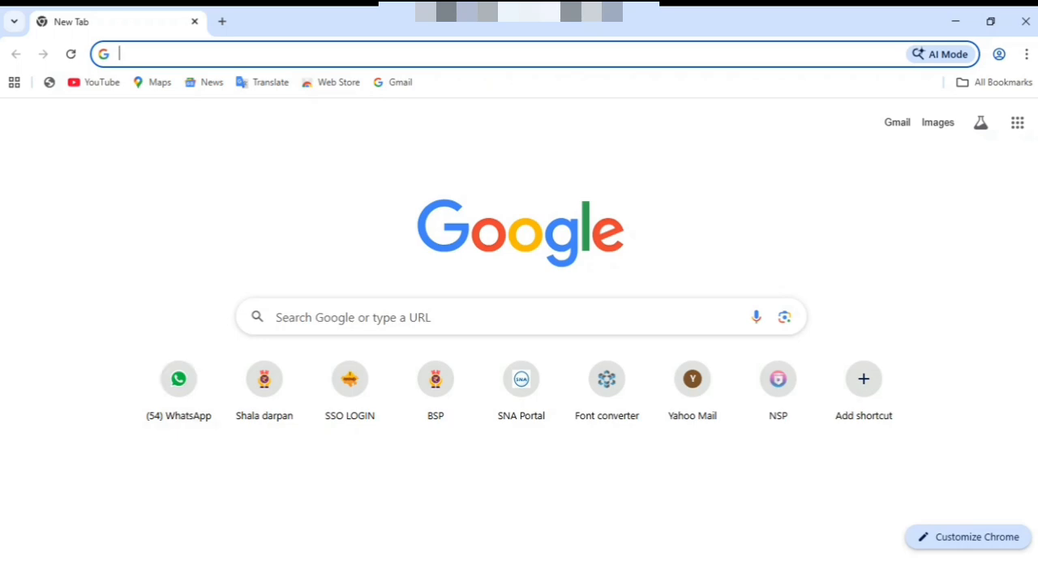
Open the Rajasthan SSO login page and sign in with the saved credentials, entering the displayed captcha code
left_click(349, 391)
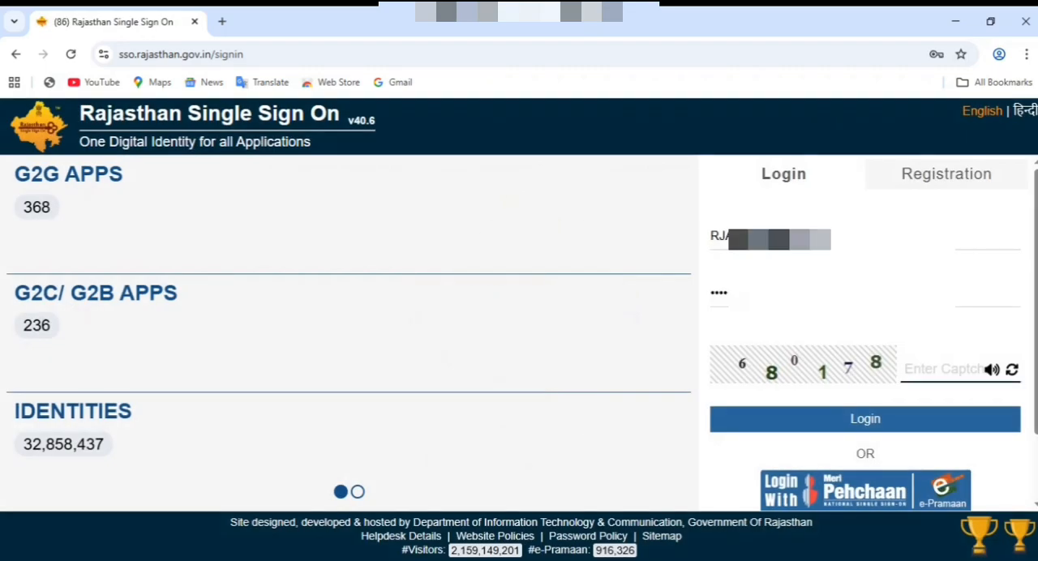
type("680178")
key("Return")
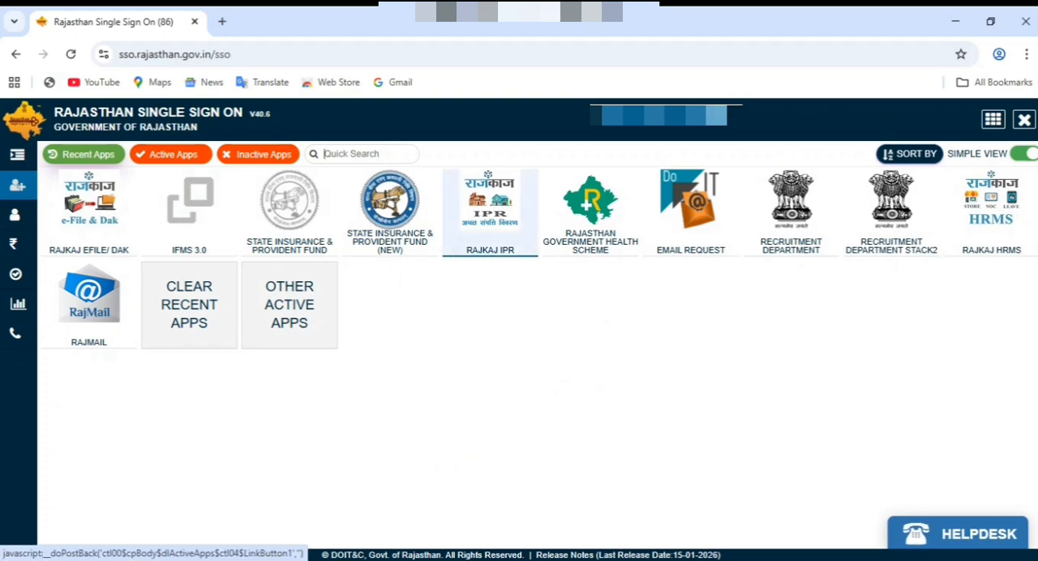
Open the RajKaj IPR 2026 application and sign in again with the saved credentials and the displayed captcha code
left_click(490, 207)
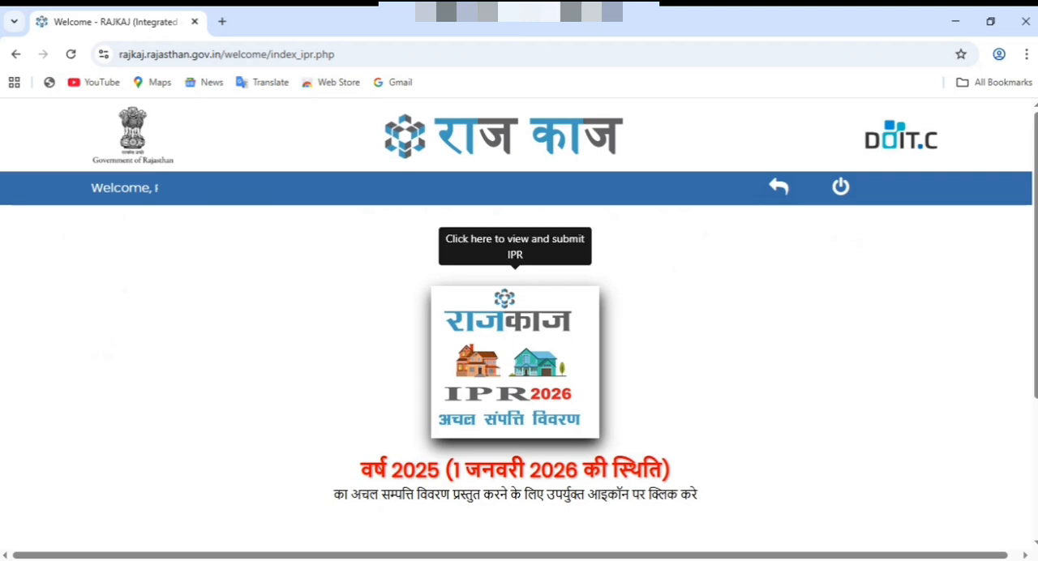
left_click(515, 362)
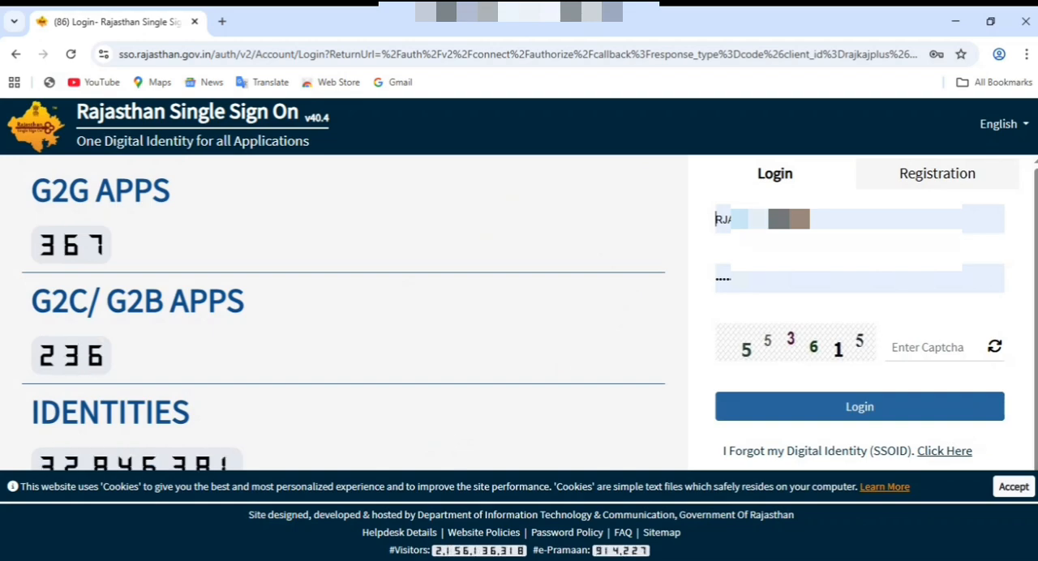
left_click(928, 347)
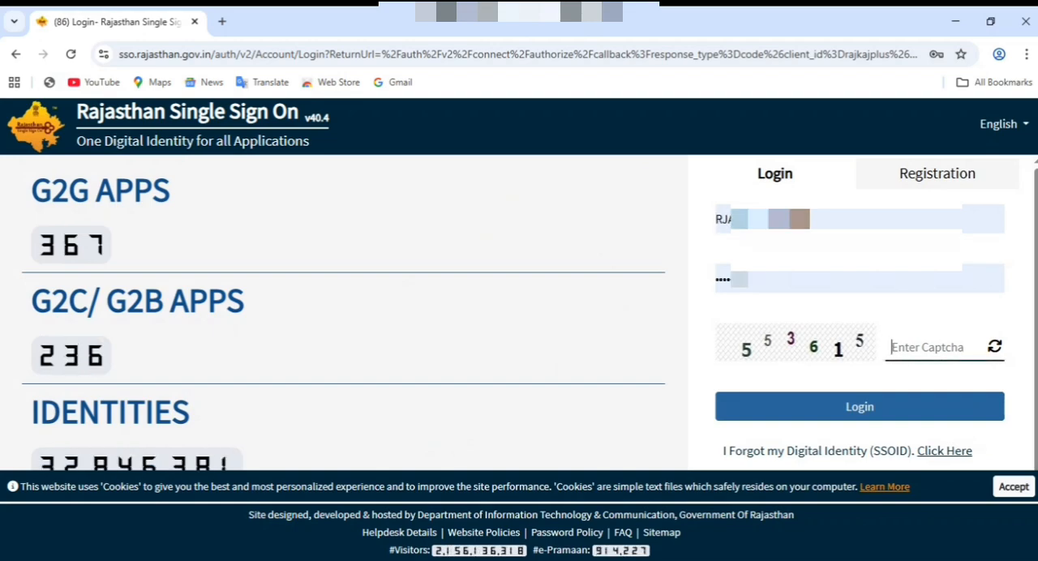
type("553615")
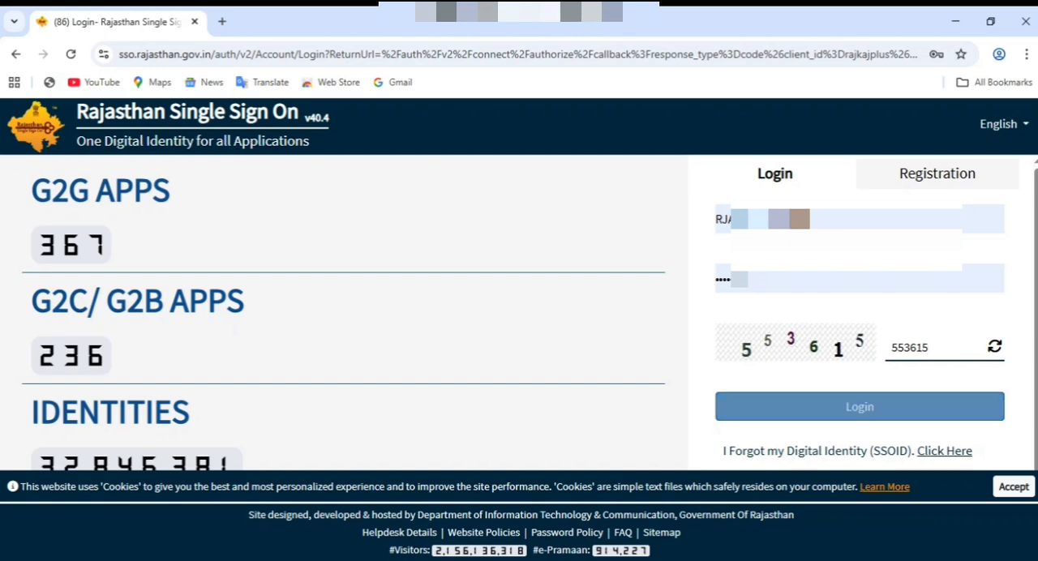
left_click(859, 406)
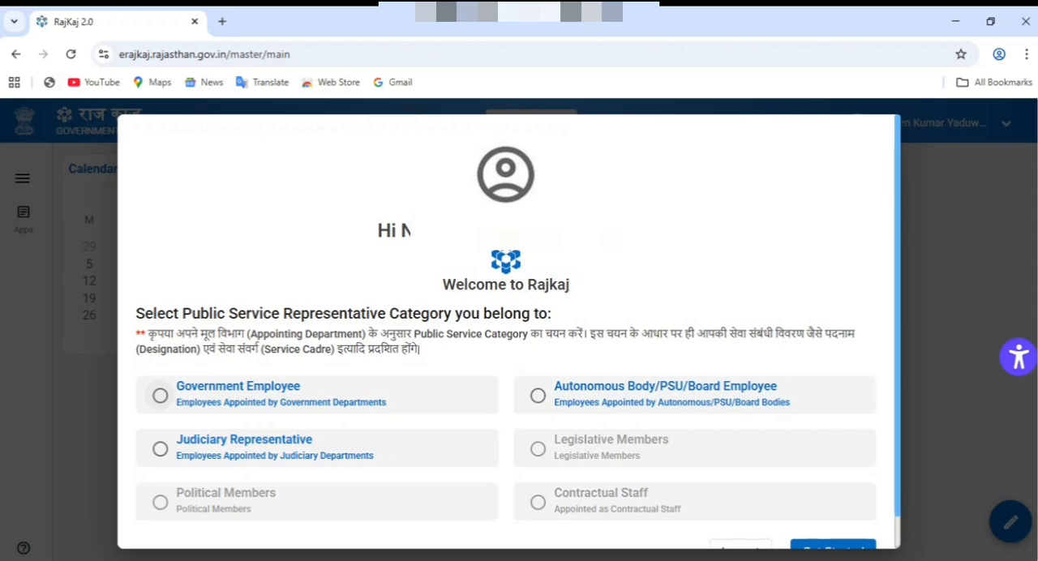
Choose the Government Employee category and proceed past the personal information to the service details
left_click(160, 395)
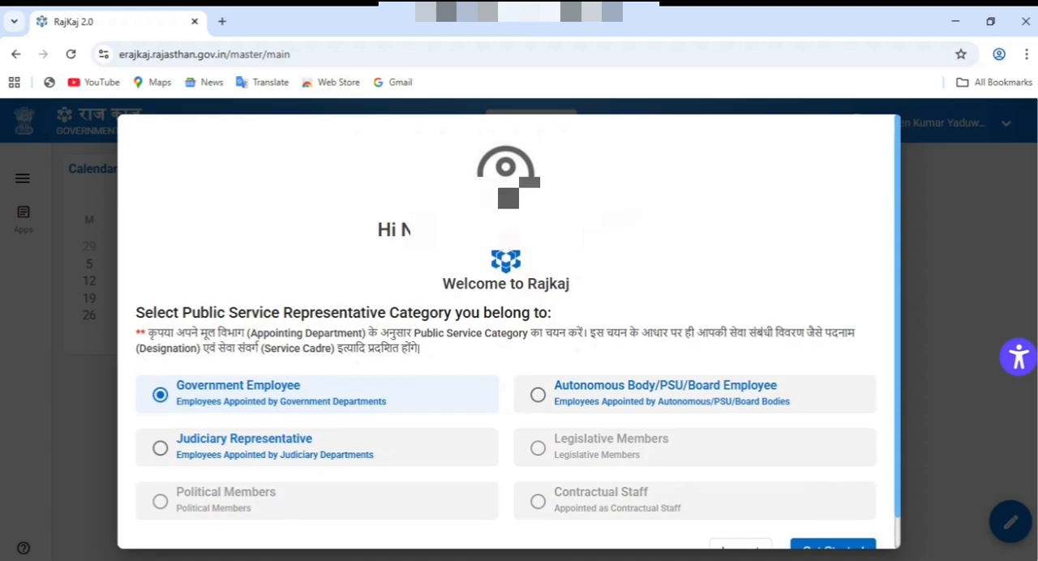
scroll(506, 332, "down", 1)
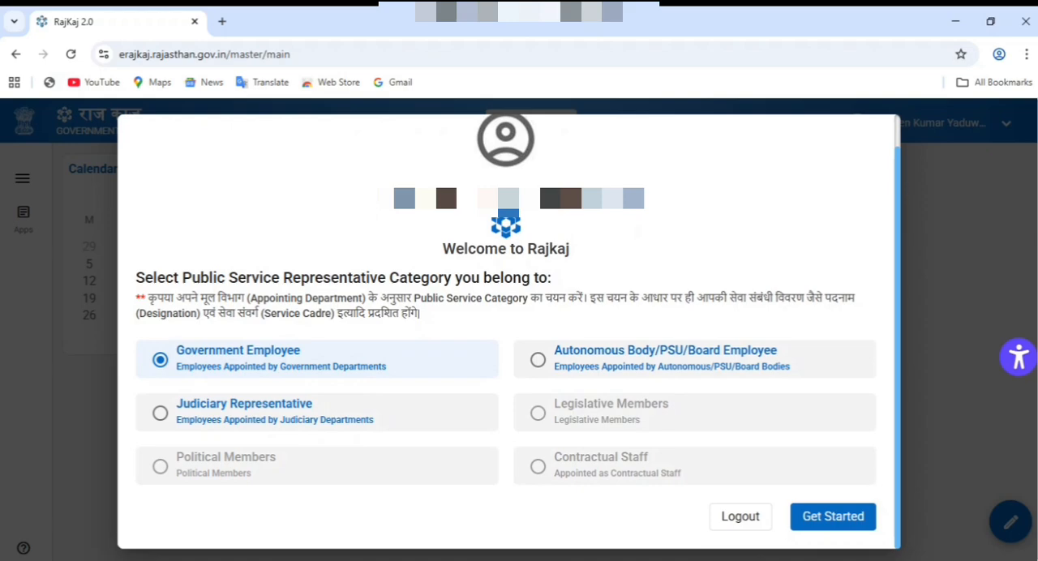
left_click(821, 516)
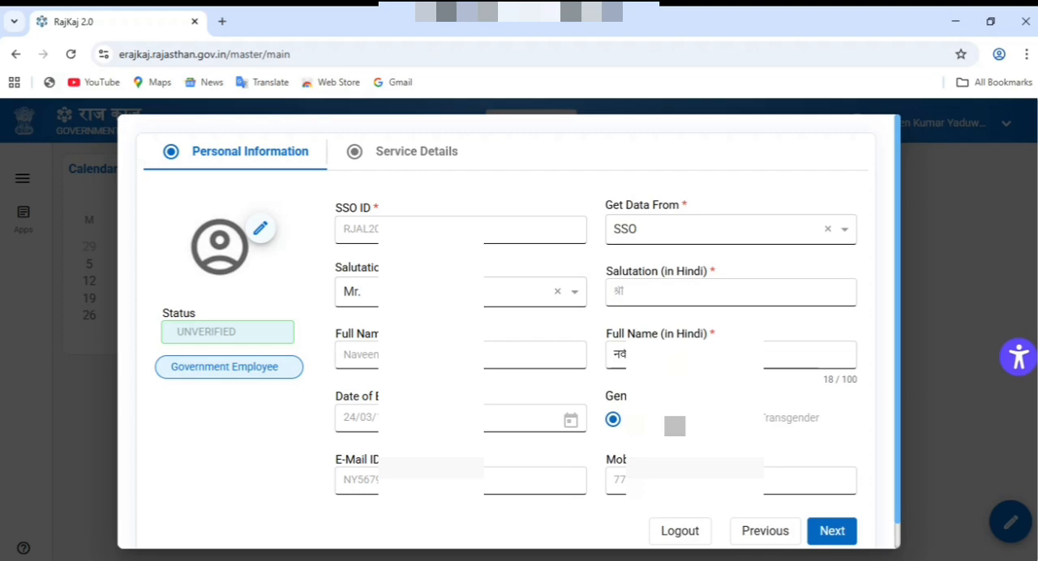
left_click(832, 529)
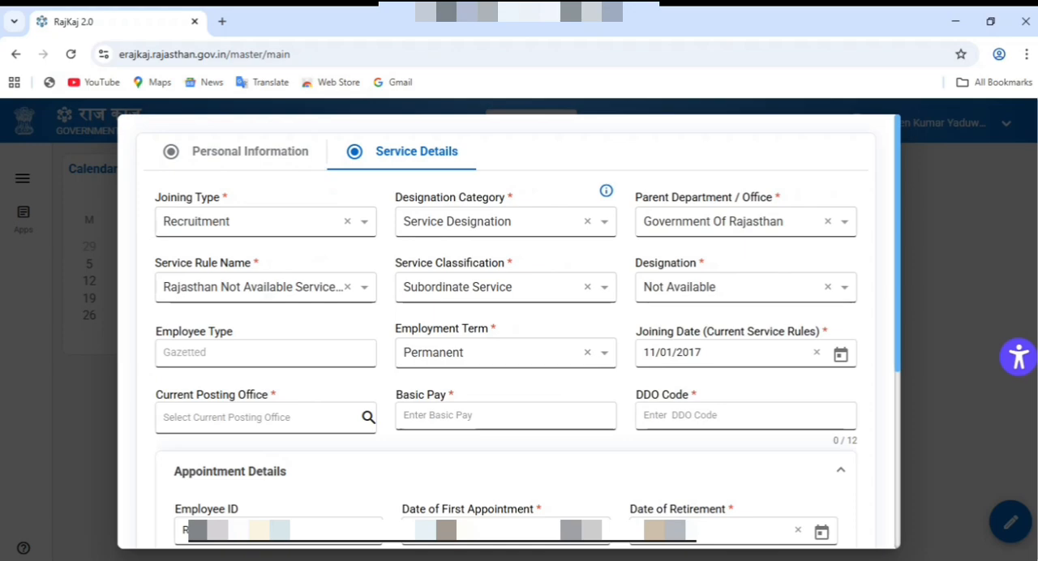
left_click(604, 221)
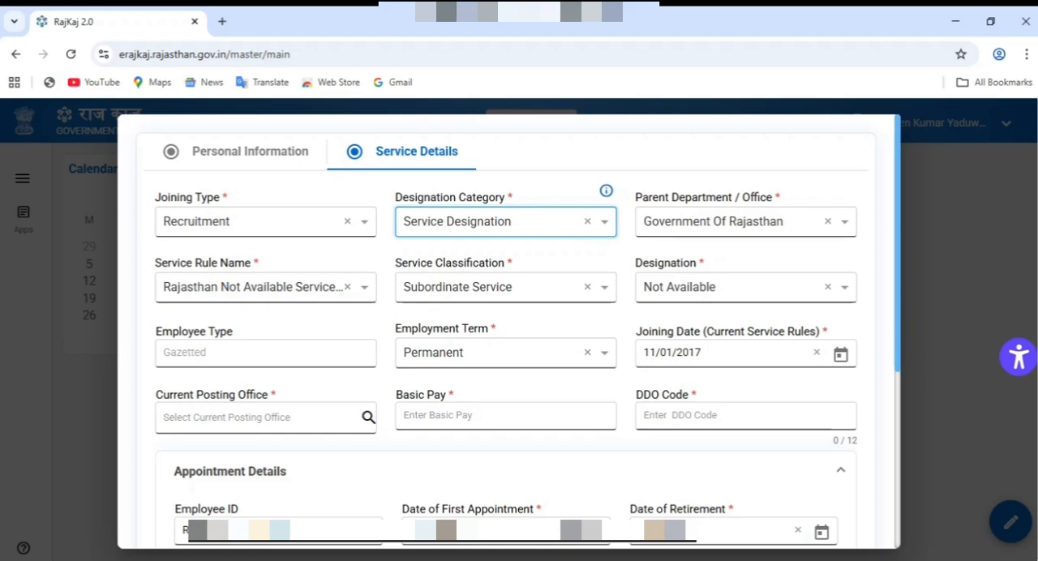
left_click(266, 288)
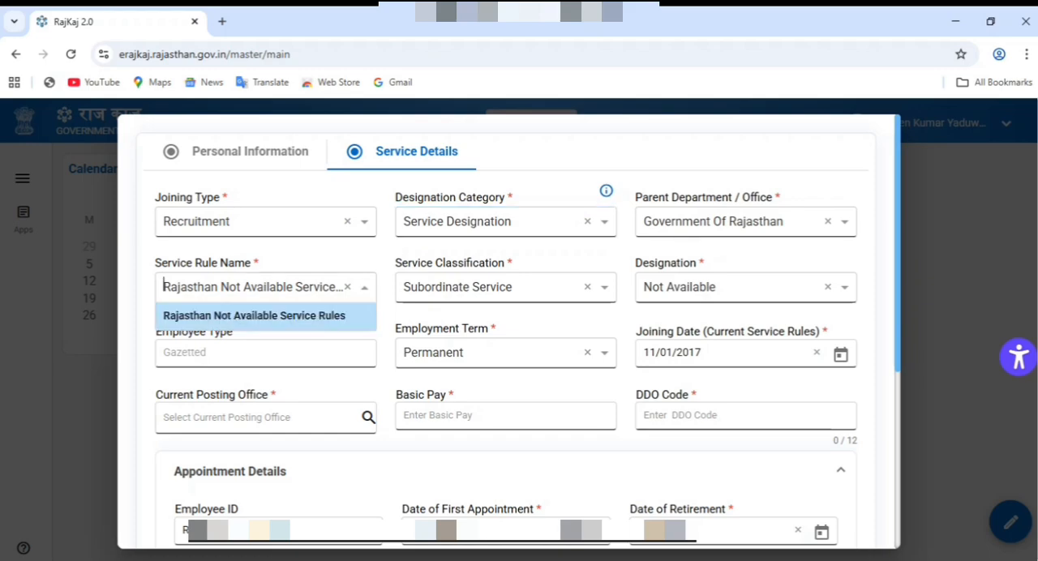
left_click(266, 317)
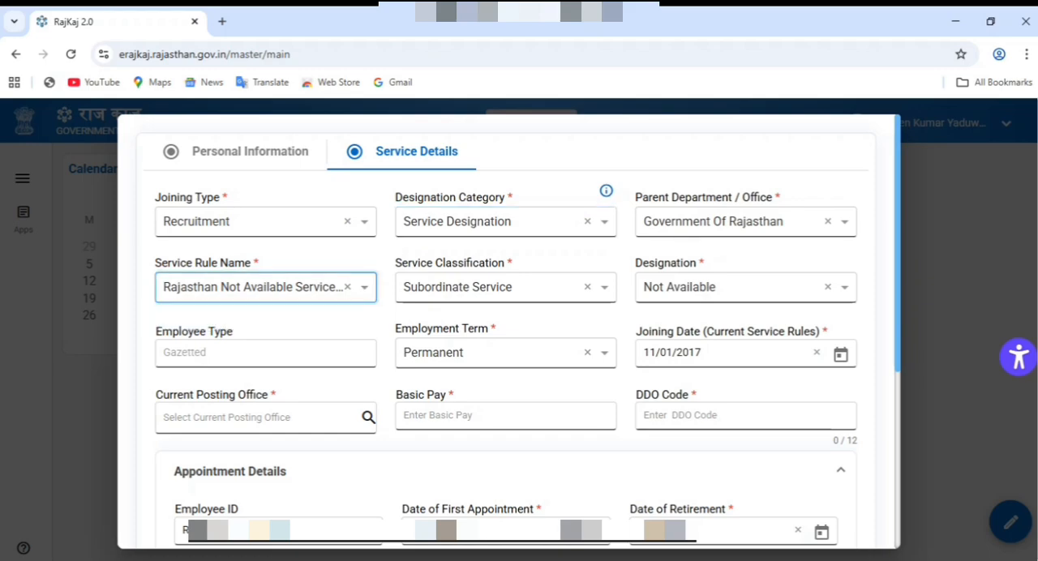
Set the parent department in the service details to Department of Personnel
left_click(745, 222)
type("p")
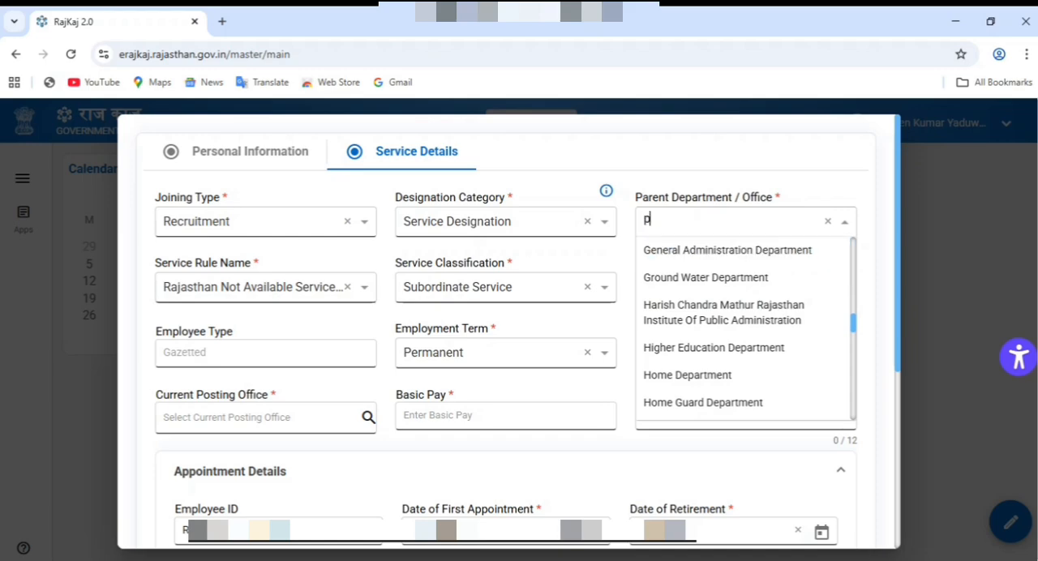
type("er")
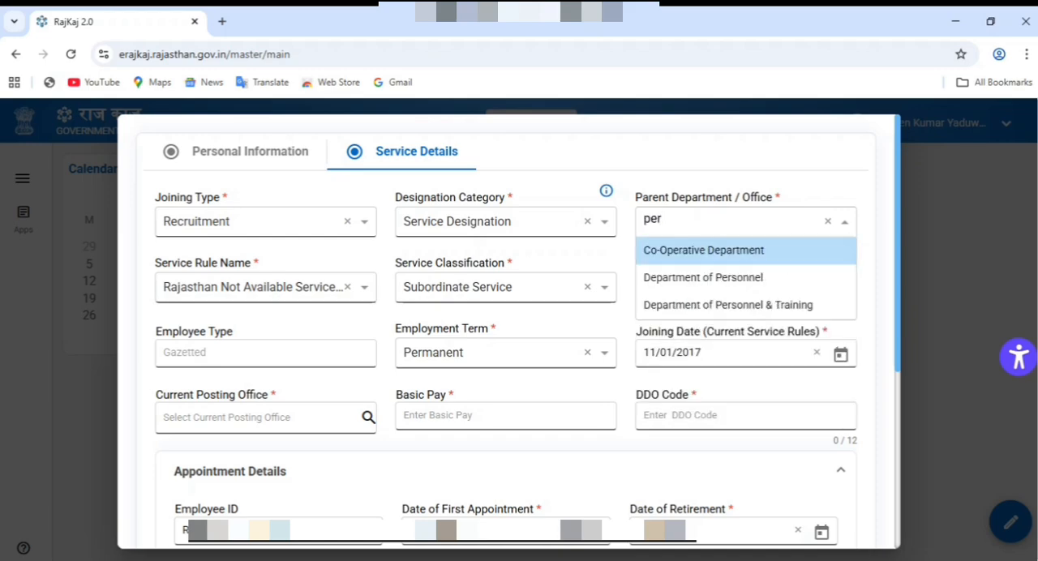
key("Down")
key("Return")
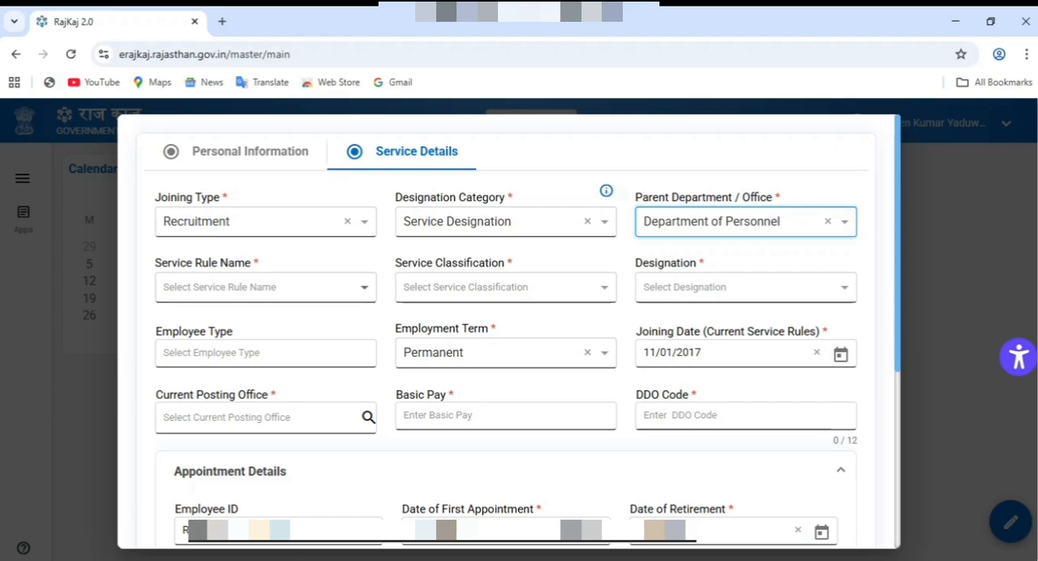
Set the service rule name to Rajasthan Subordinate Offices Ministerial Service Rules
left_click(266, 287)
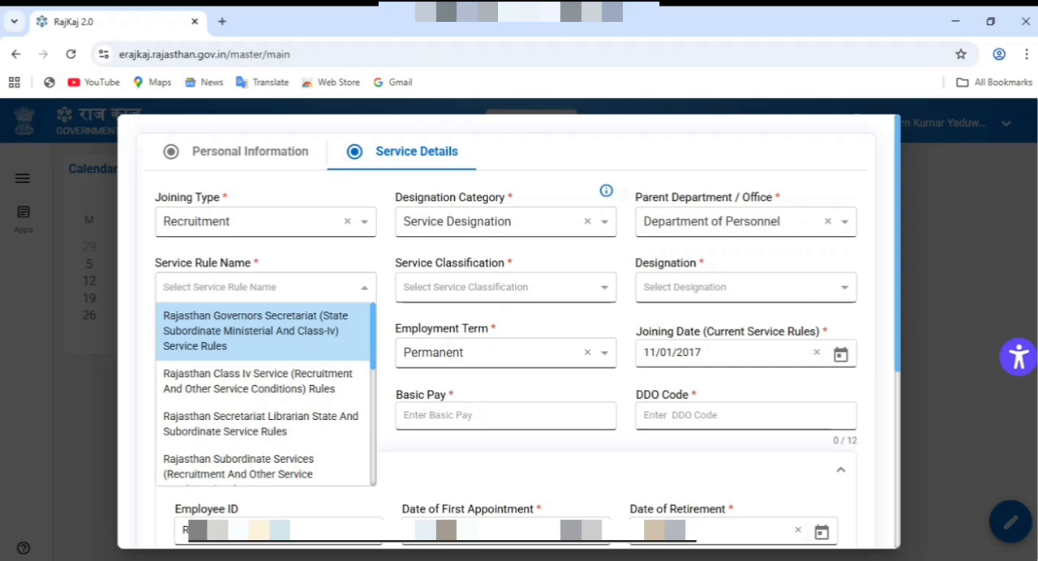
key("Down")
key("Down")
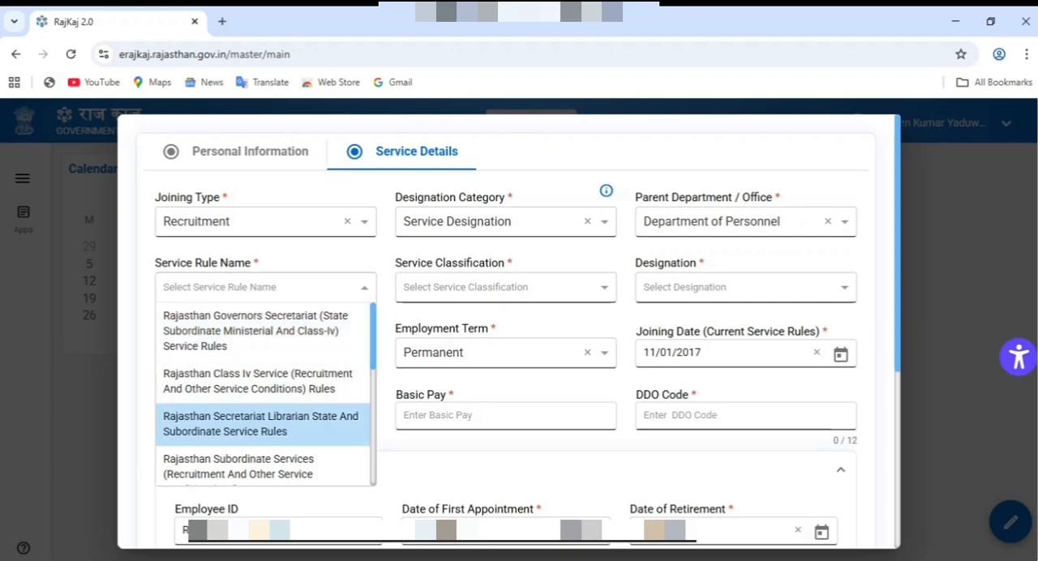
key("Up")
key("Down")
key("Down")
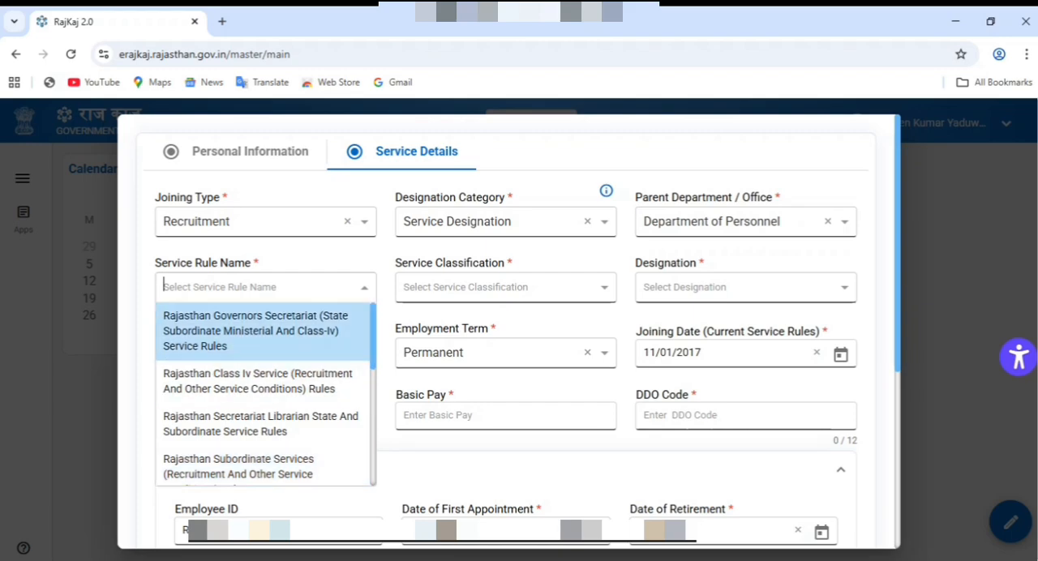
left_click_drag(373, 333, 373, 378)
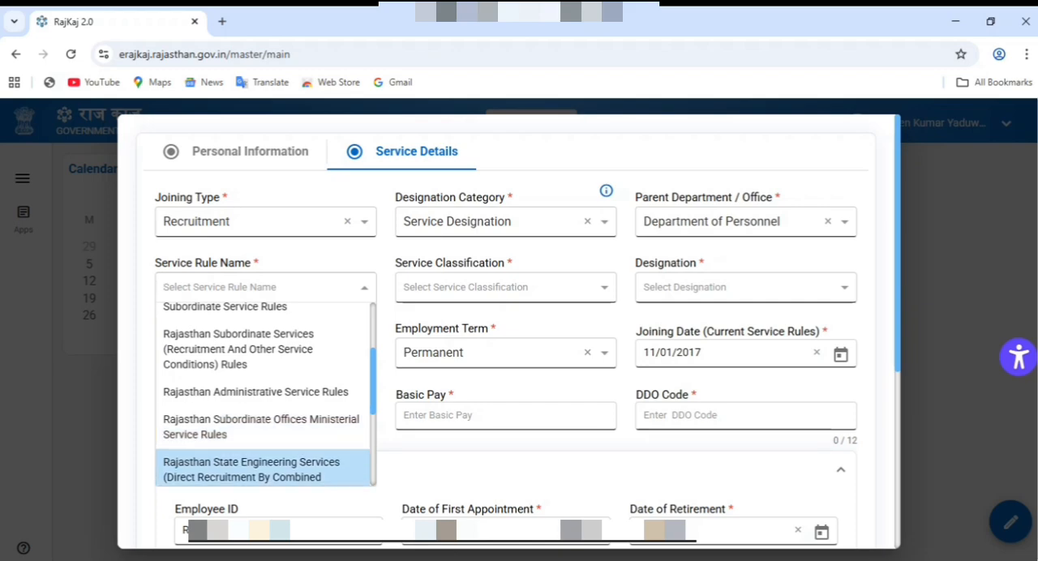
left_click(260, 426)
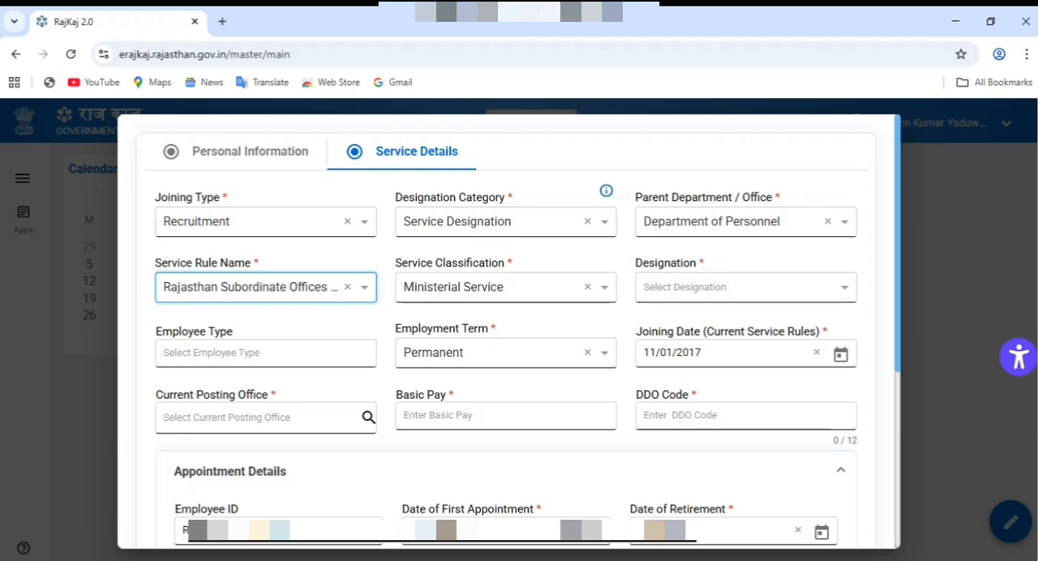
Set the designation to Senior Assistant and the joining date under current service rules to 12/01/2017
left_click(745, 287)
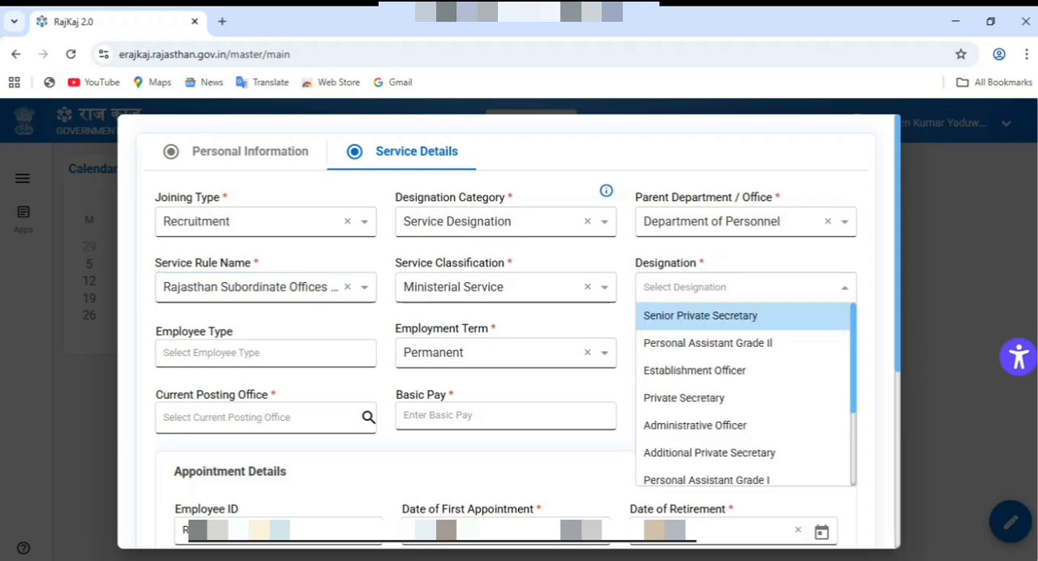
scroll(745, 394, "down", 2)
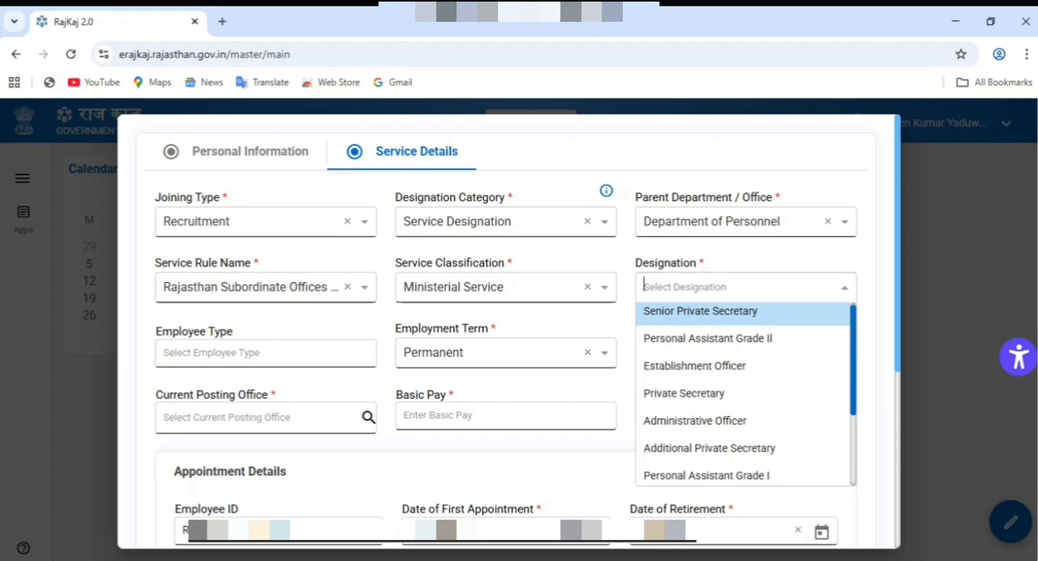
scroll(746, 394, "down", 2)
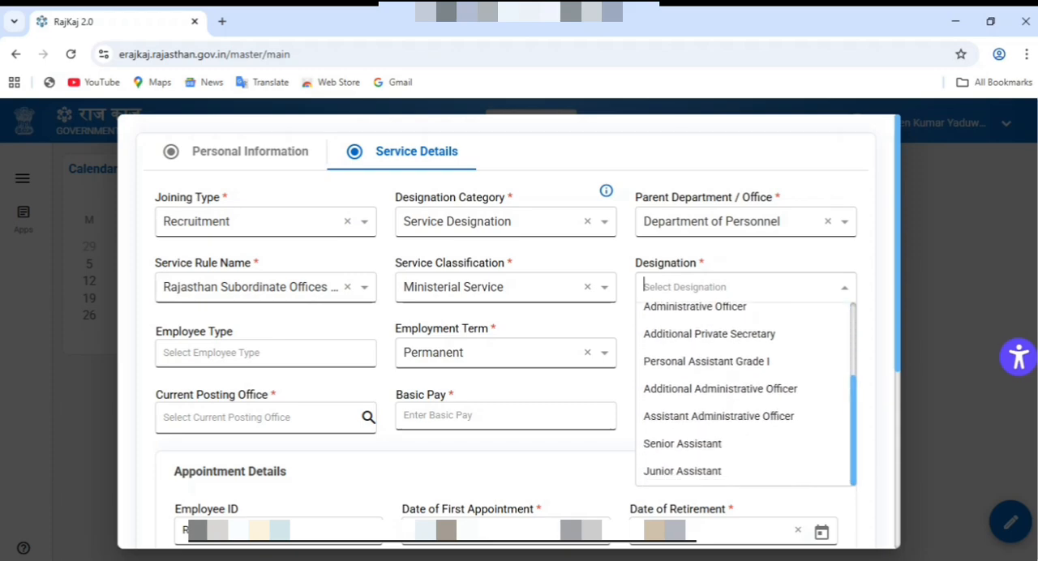
left_click(684, 440)
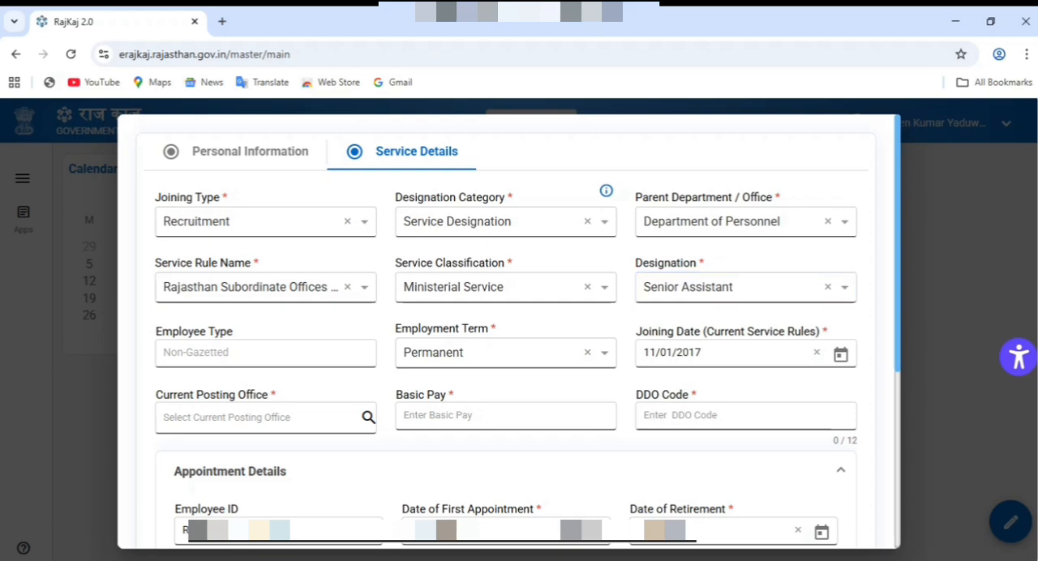
left_click(841, 354)
left_click(749, 266)
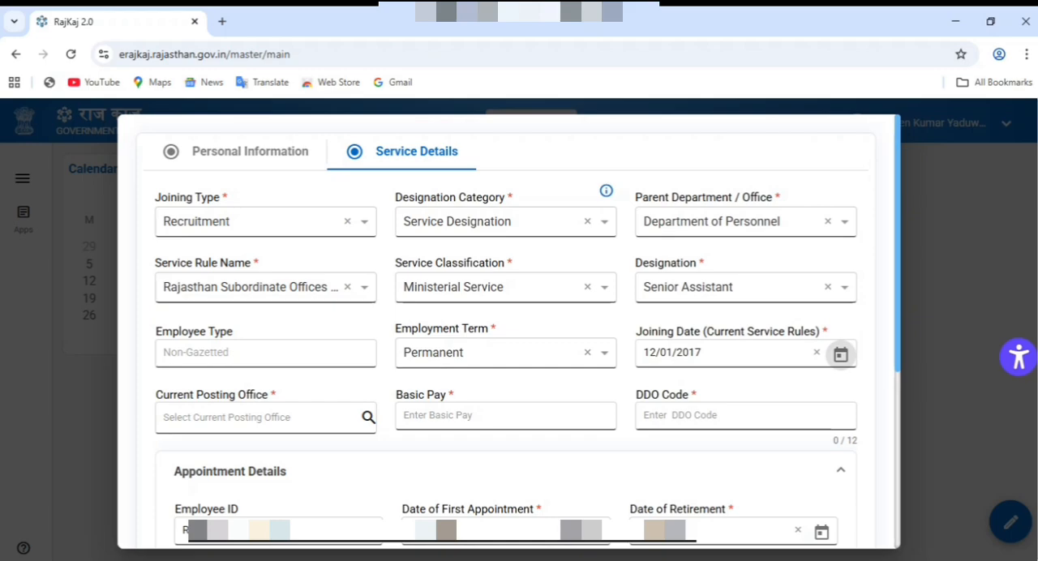
Search for the current posting office under Government Of Rajasthan, School Education Department, with the office name "alwar"
left_click(368, 418)
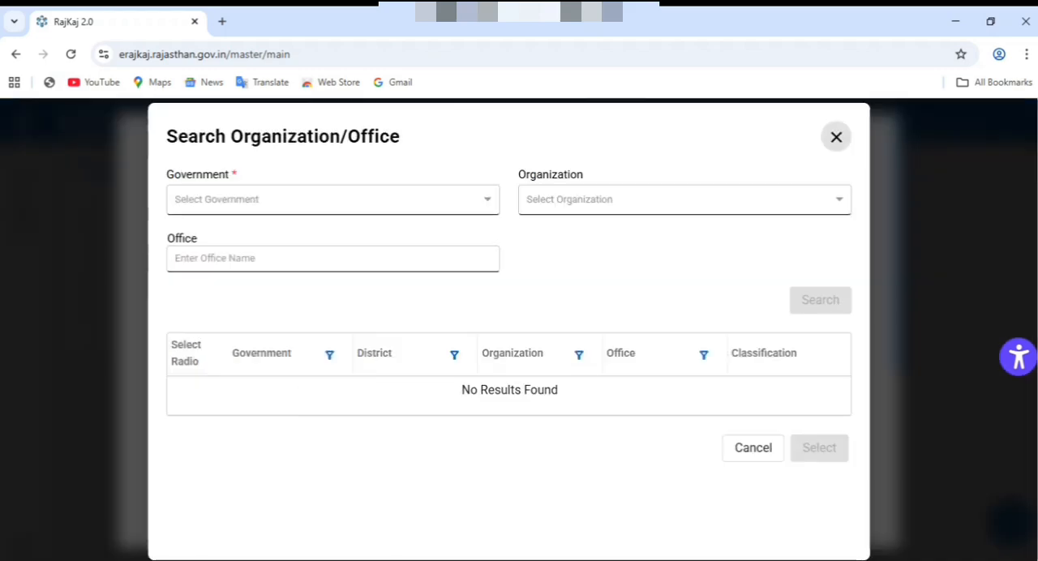
left_click(333, 200)
left_click(236, 255)
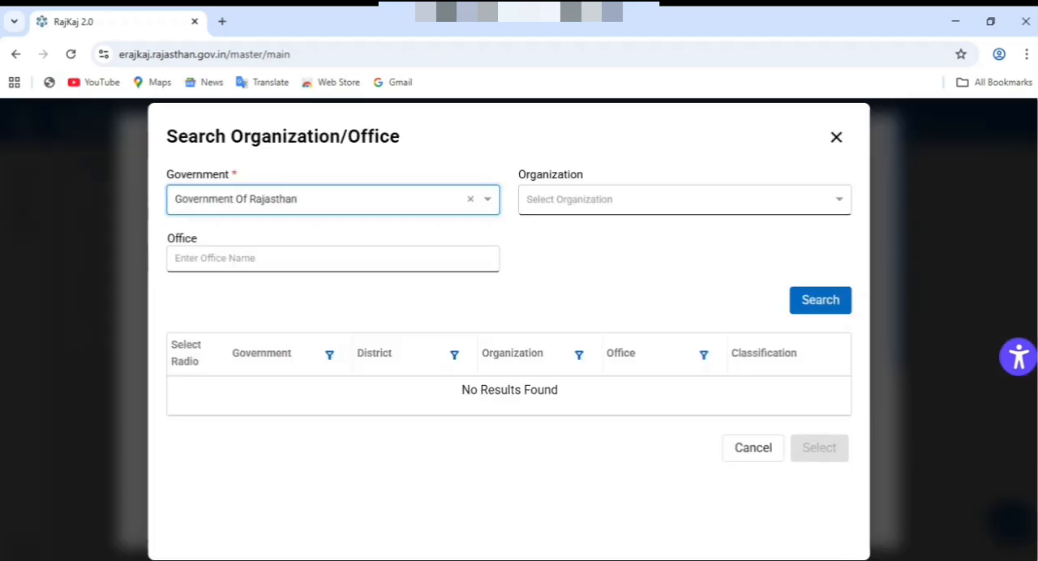
left_click(684, 200)
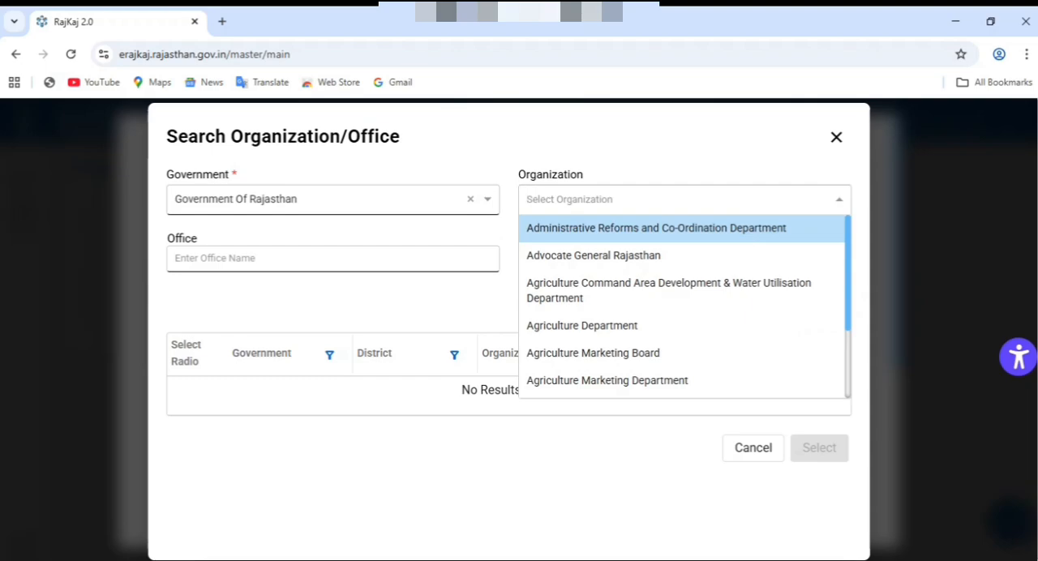
type("school")
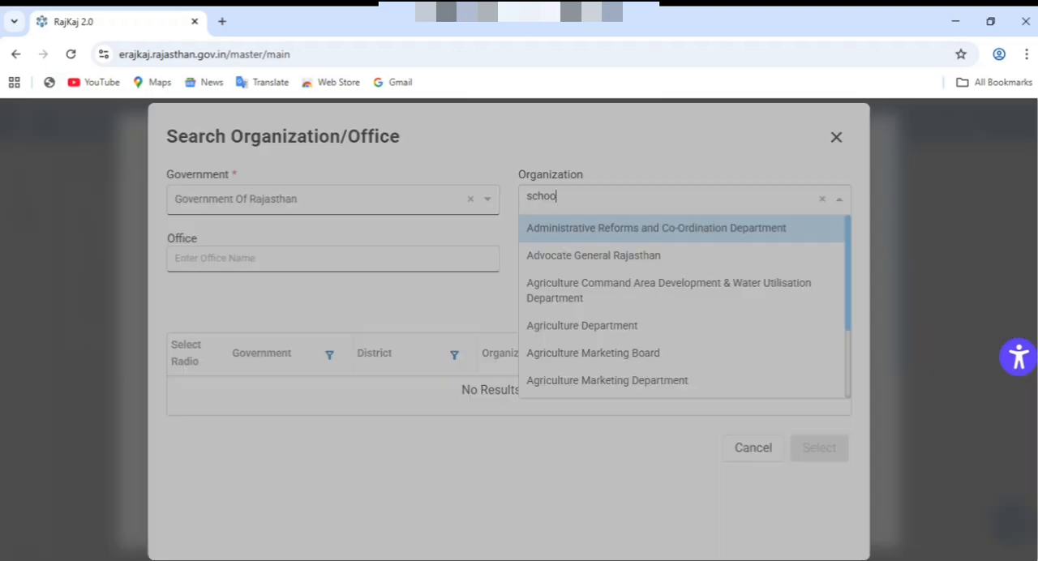
key("Down")
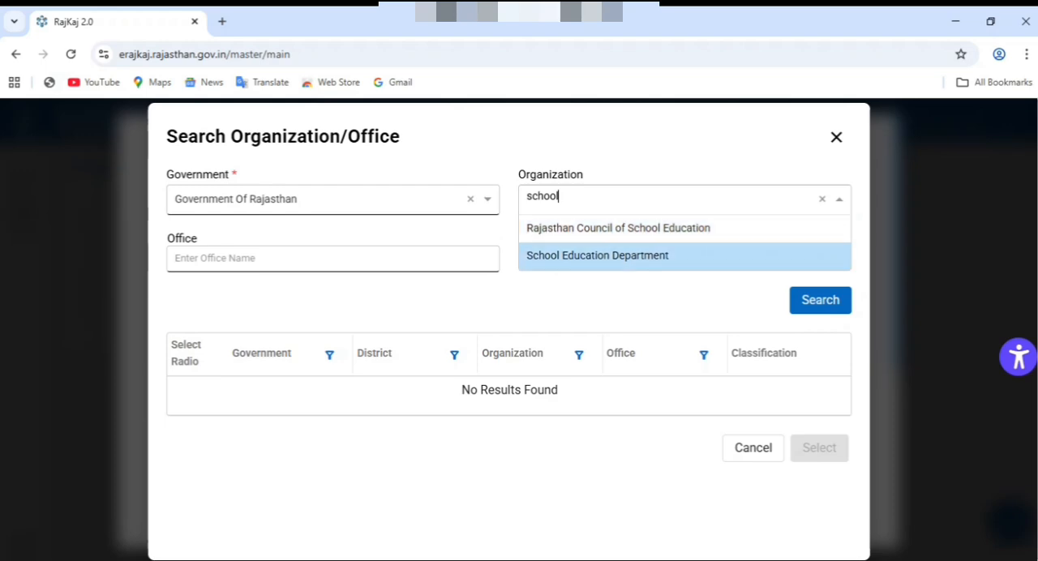
key("Return")
left_click(333, 259)
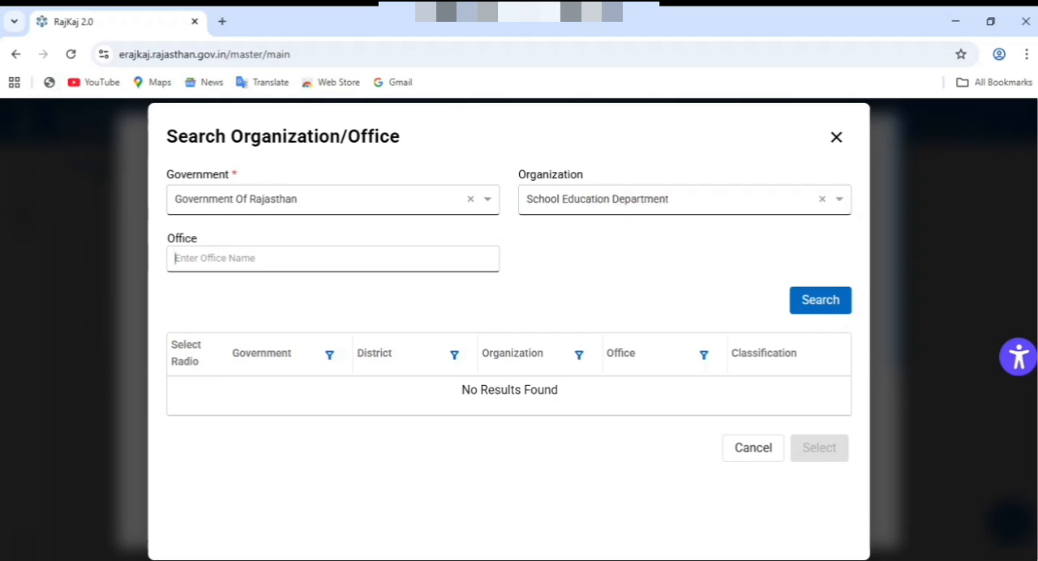
type("alwar")
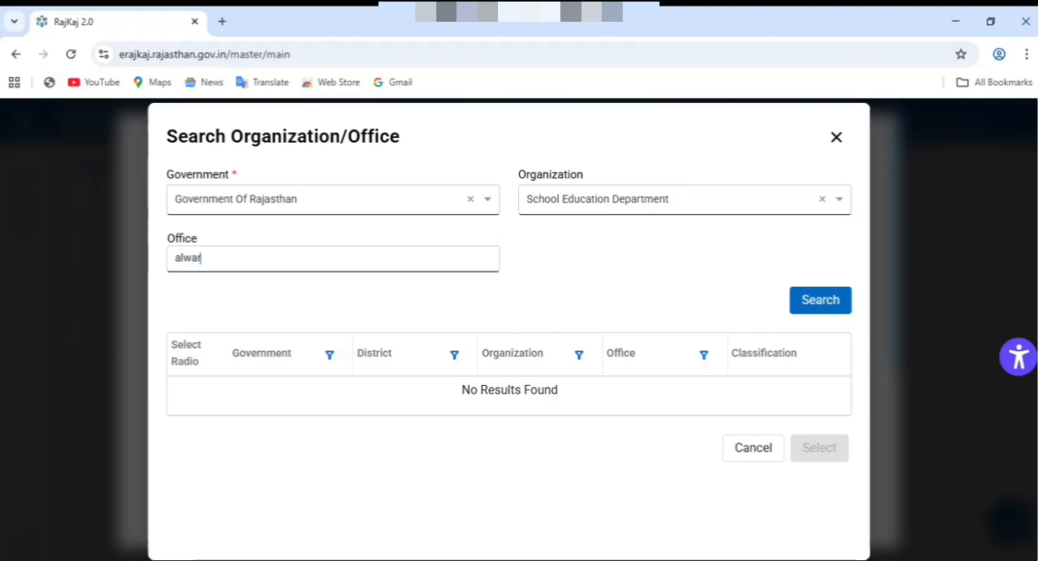
left_click(816, 300)
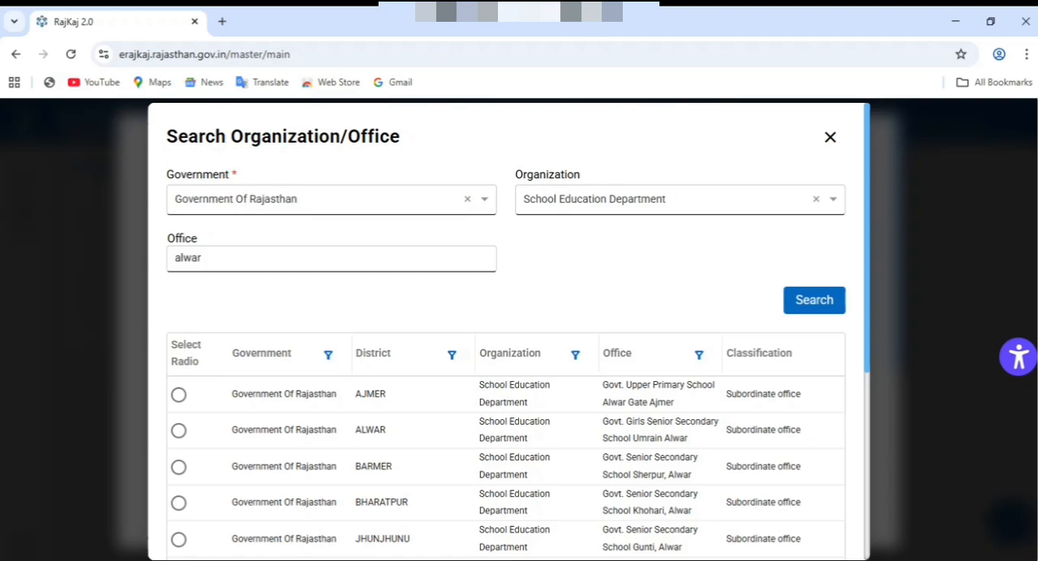
Show more results per page and choose the Office of District Education Officer as the current posting office
scroll(509, 365, "down", 3)
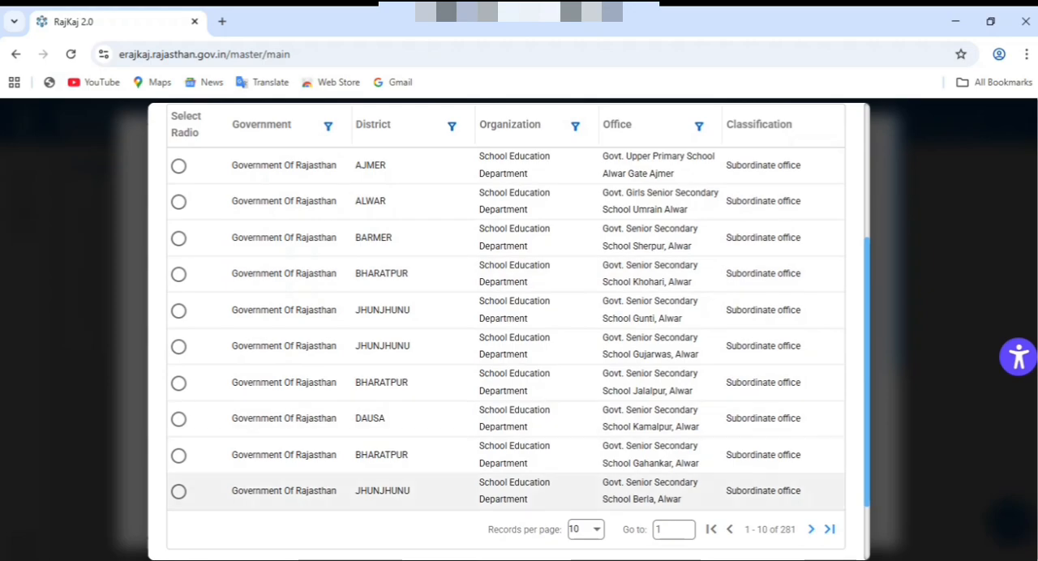
left_click(585, 529)
left_click(584, 519)
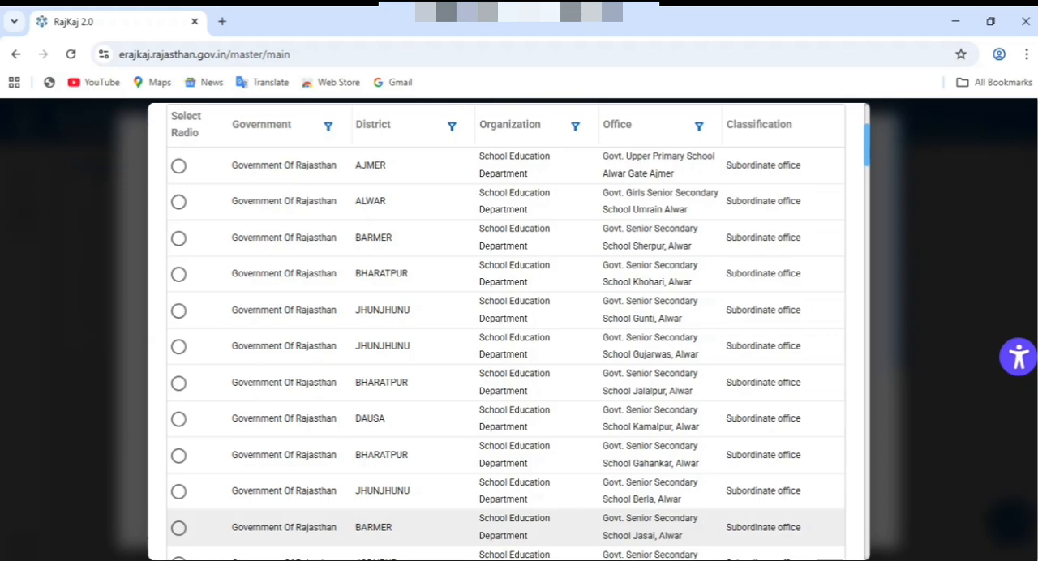
scroll(510, 365, "down", 3)
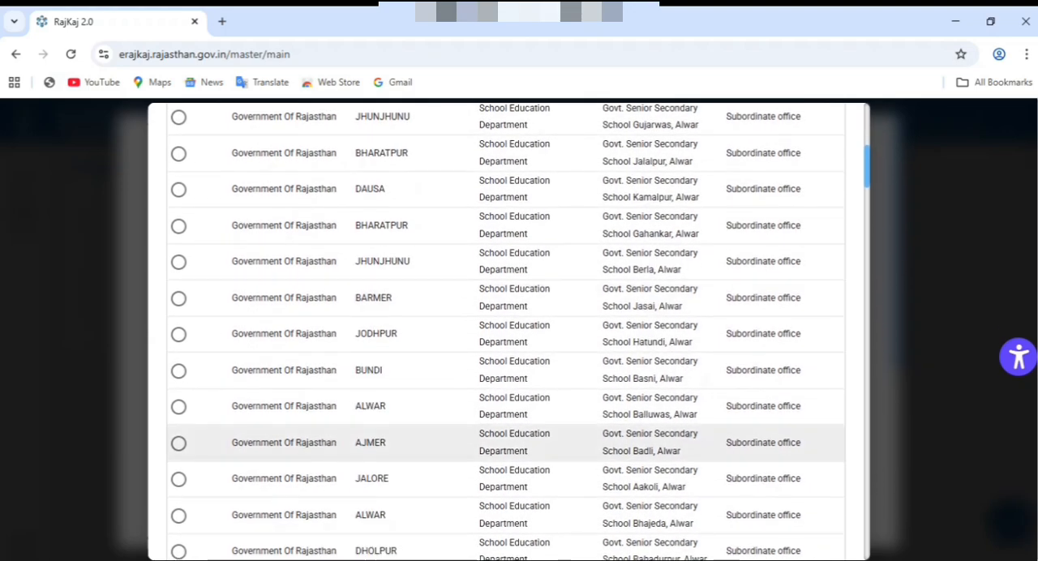
scroll(509, 363, "down", 2)
scroll(509, 381, "down", 3)
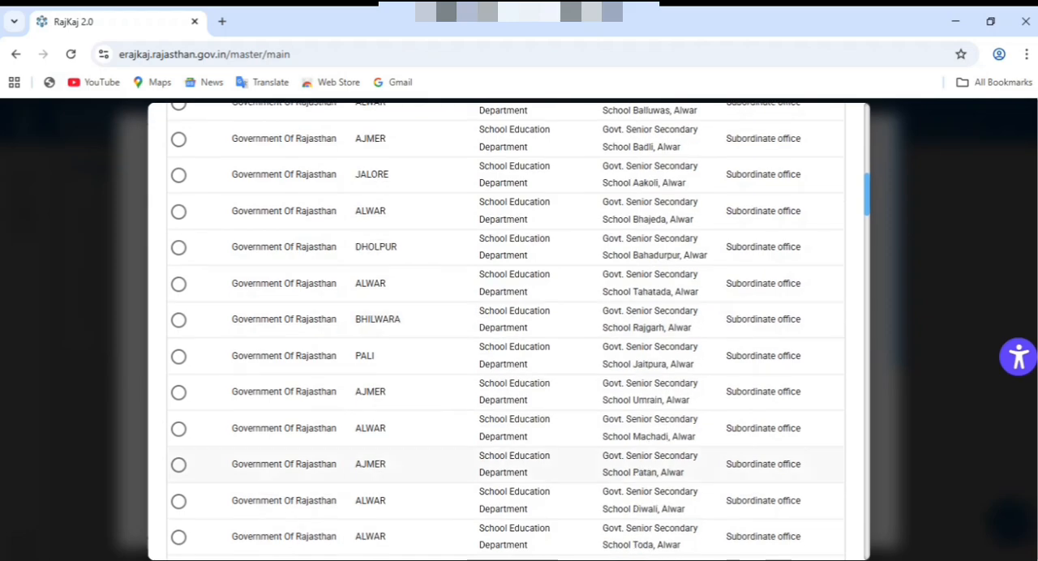
scroll(509, 459, "down", 1)
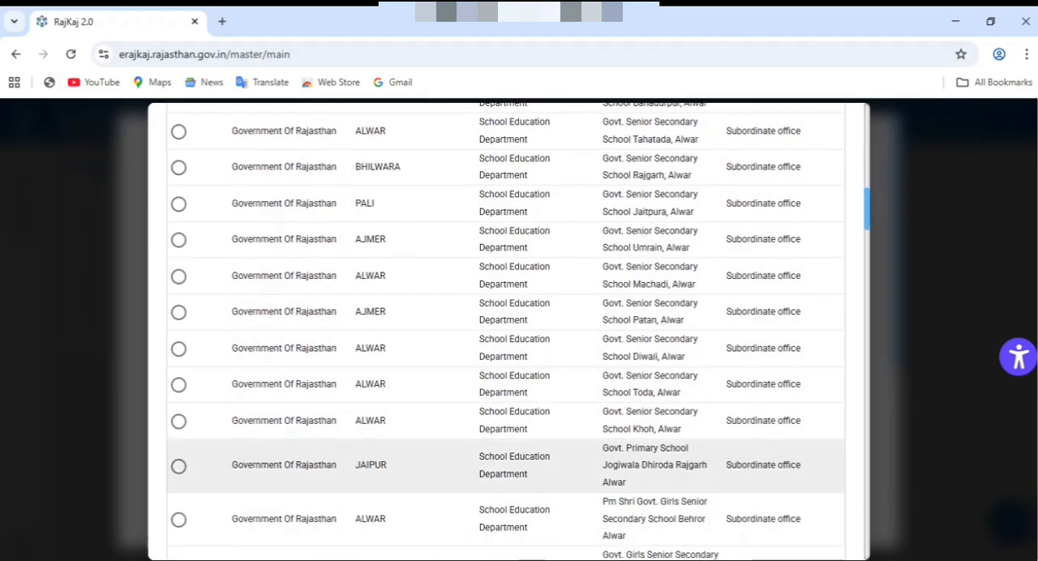
scroll(510, 459, "down", 1)
scroll(510, 446, "down", 2)
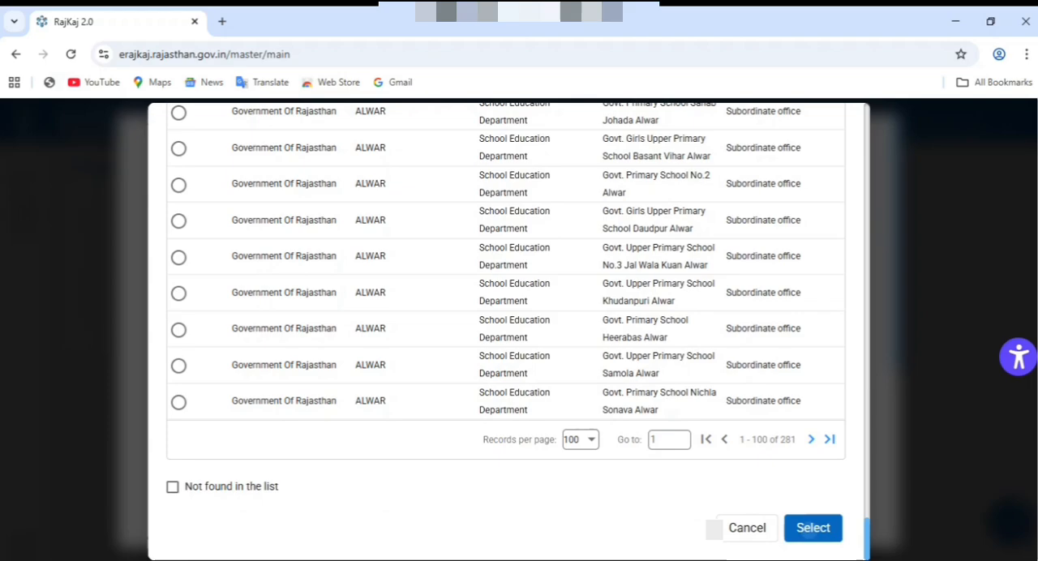
left_click(811, 528)
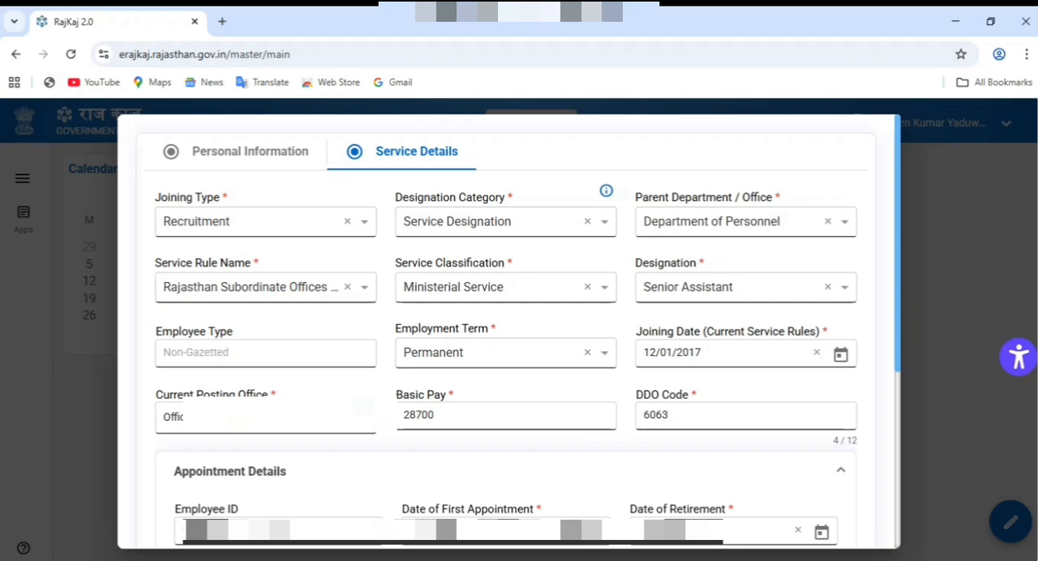
Submit the completed service details and start adding the first property to the Immovable Property Return
scroll(507, 324, "down", 4)
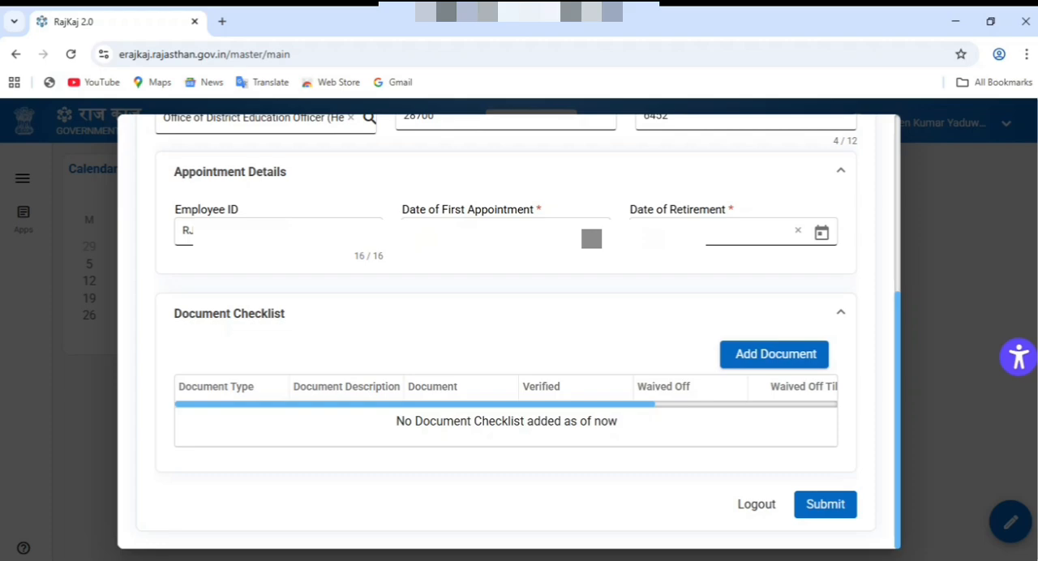
left_click(826, 504)
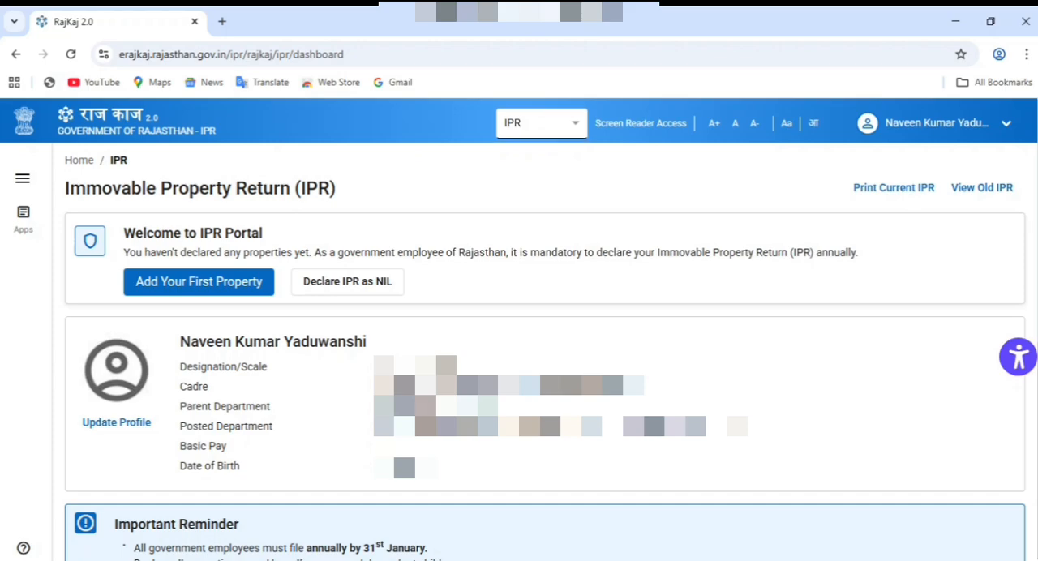
left_click(198, 282)
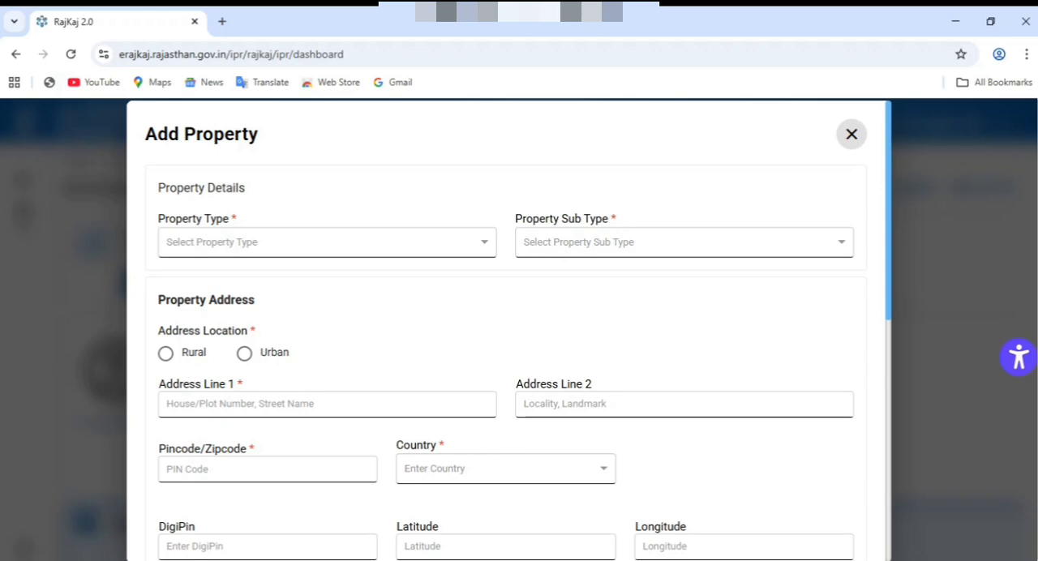
Set the property type to Residential, the sub type to Plot/Land and the address location to Urban
left_click(327, 243)
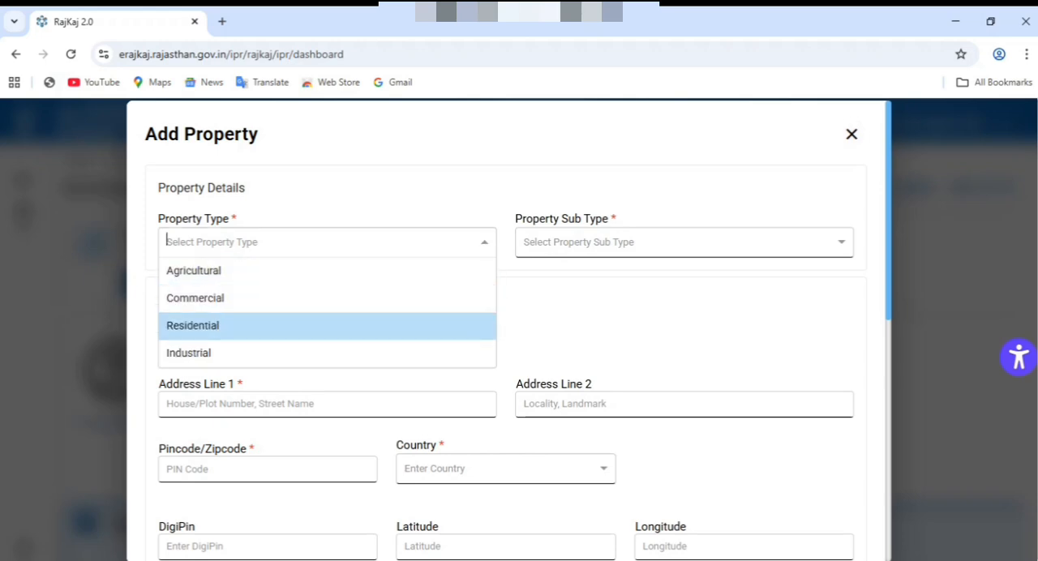
key("Return")
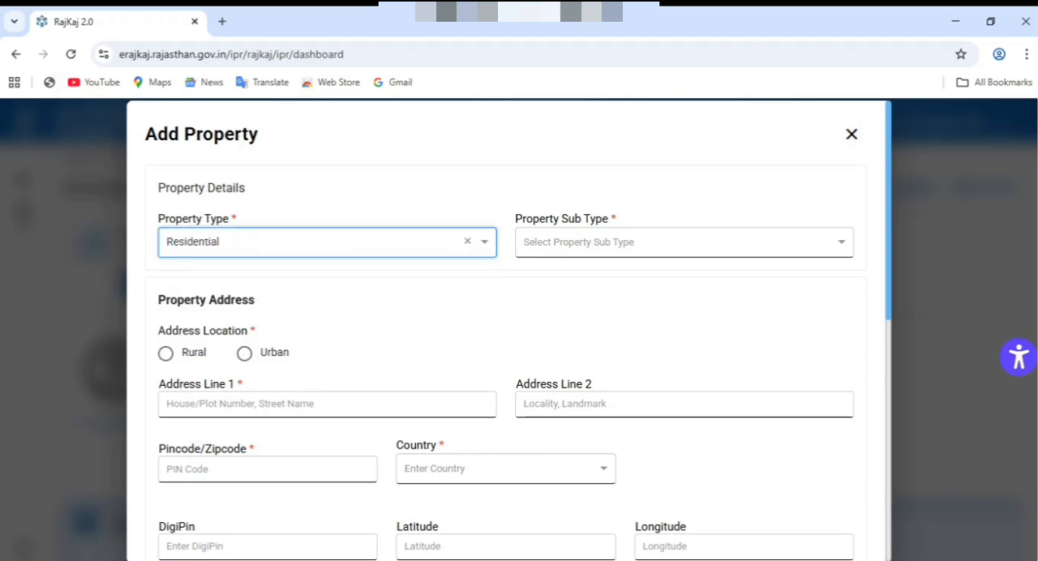
key("Tab")
key("Down")
key("Down")
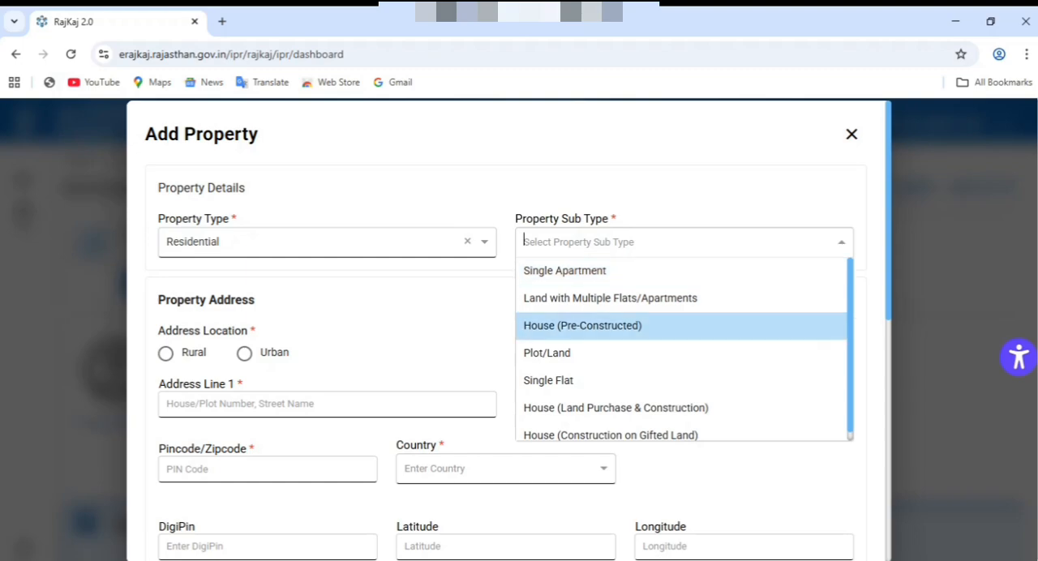
key("Down")
key("Return")
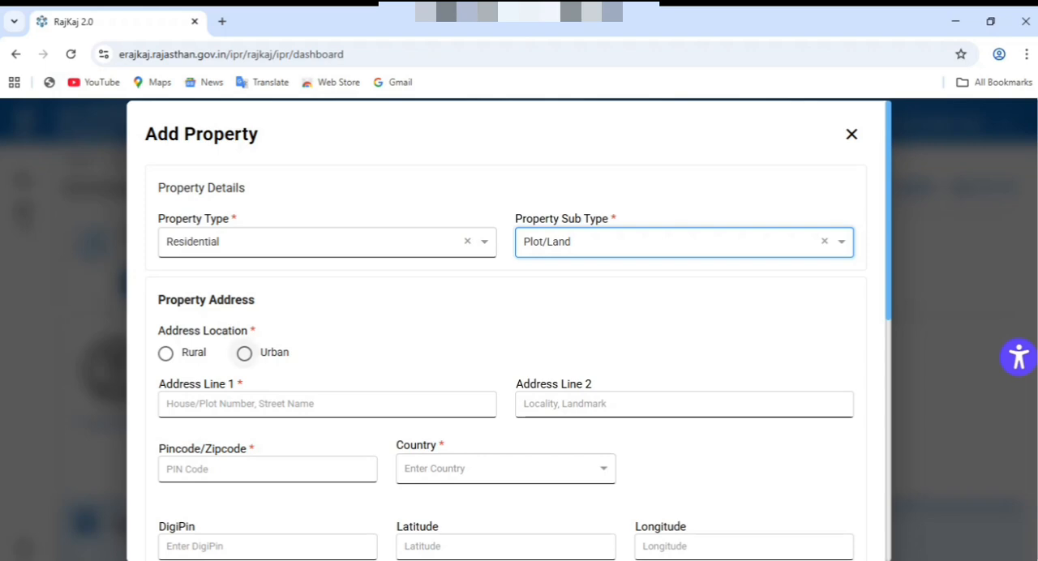
left_click(245, 354)
left_click(243, 404)
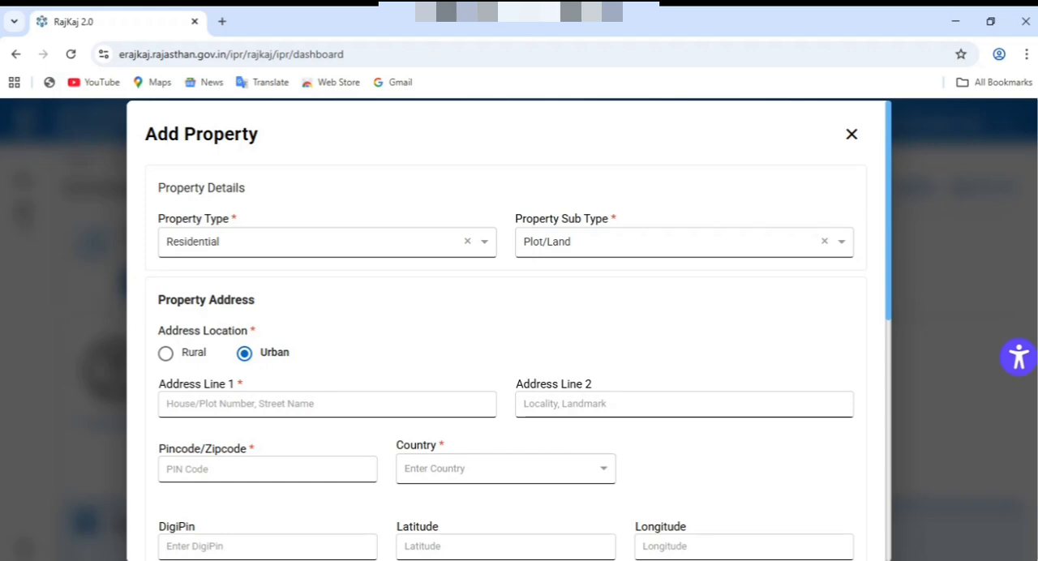
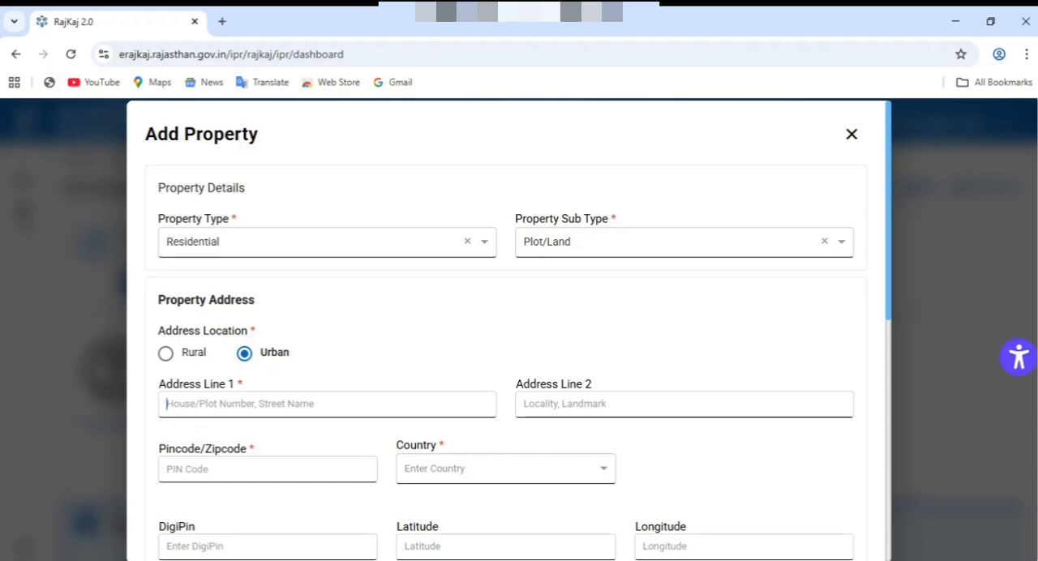
Fill in the property's street address in Address Line 1 and its locality in Address Line 2
type("5")
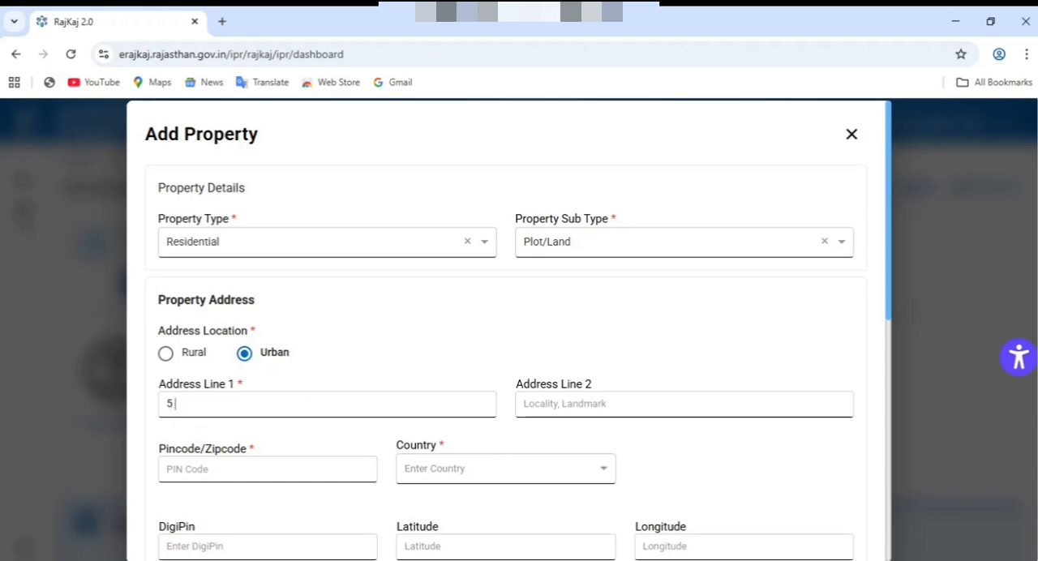
type(" K")
key("BackSpace")
key("BackSpace")
type("HKM")
key("BackSpace")
key("BackSpace")
key("BackSpace")
key("Tab")
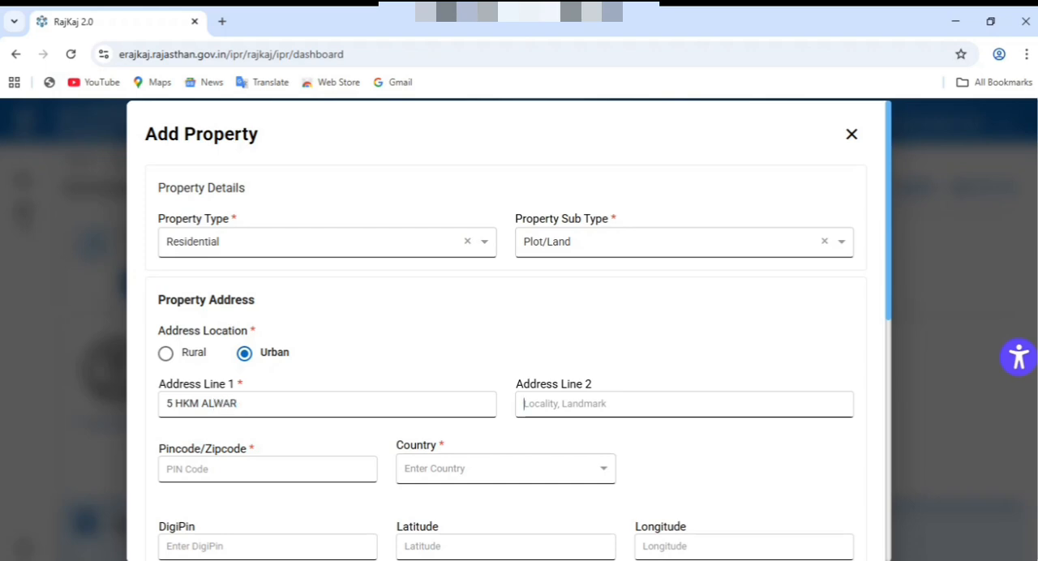
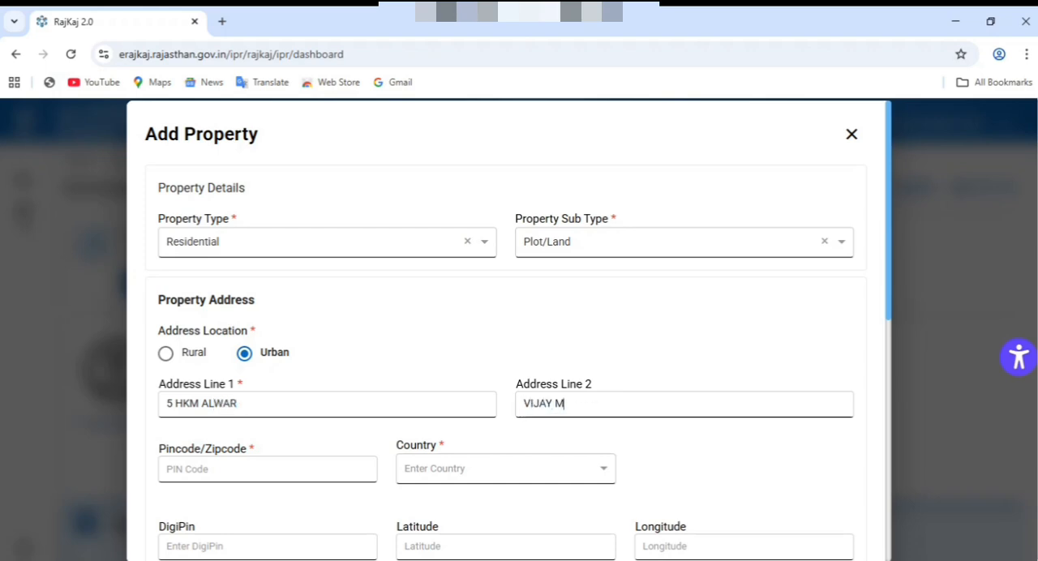
key("Tab")
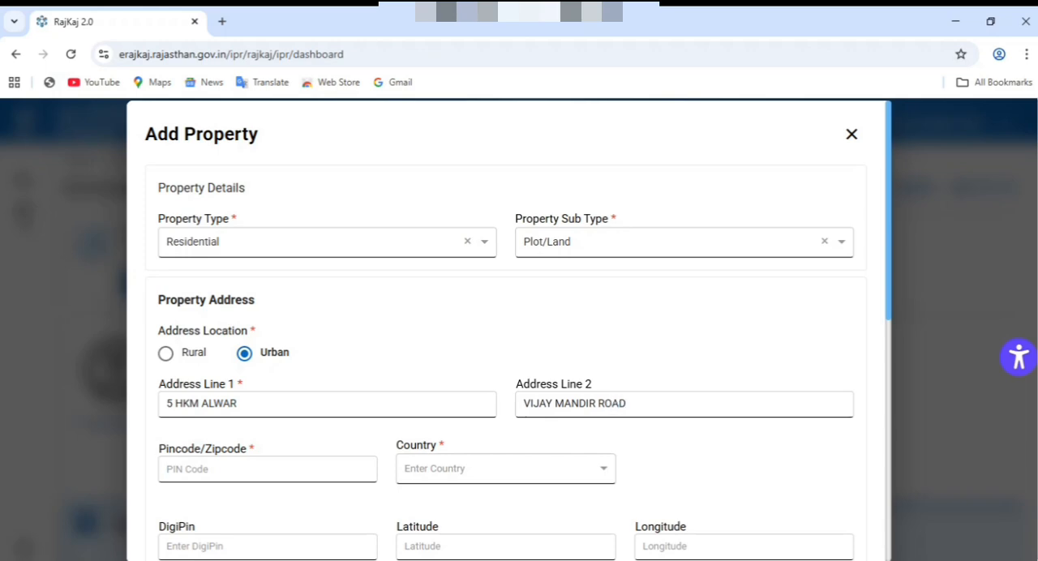
Enter the property's postal code and set its country to India
type("301001")
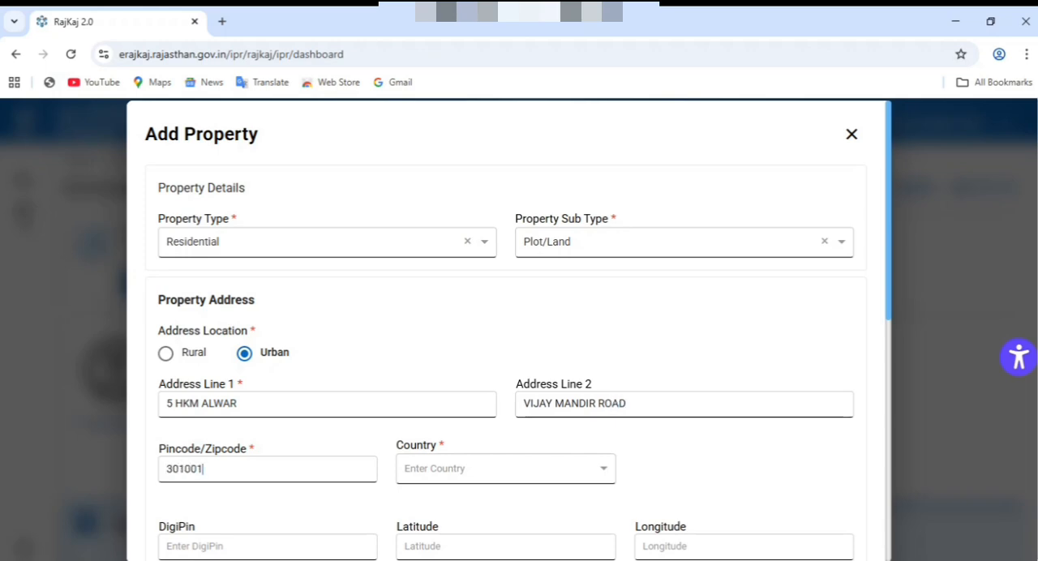
key("Tab")
type("INDI")
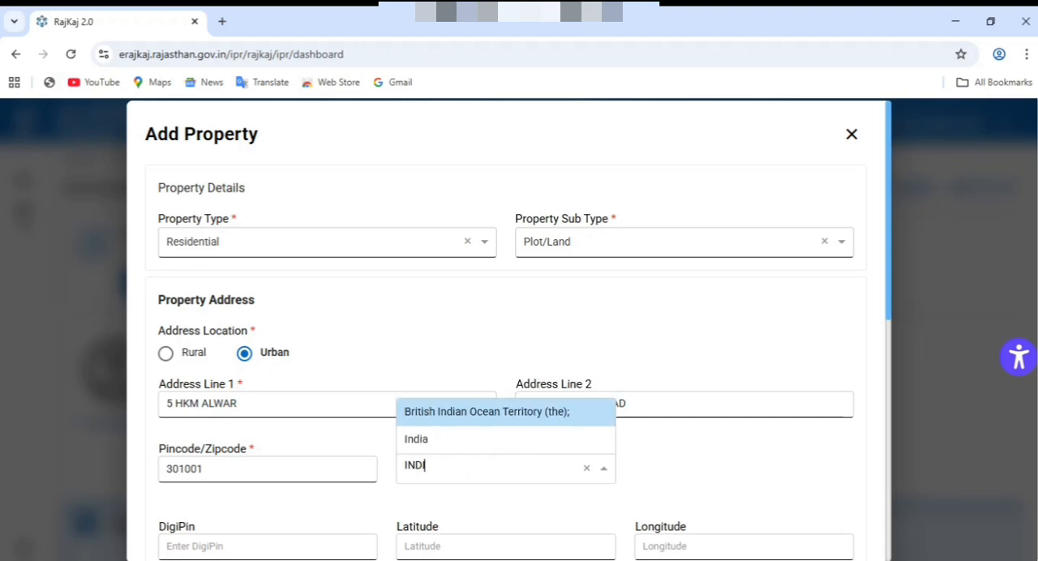
key("Down")
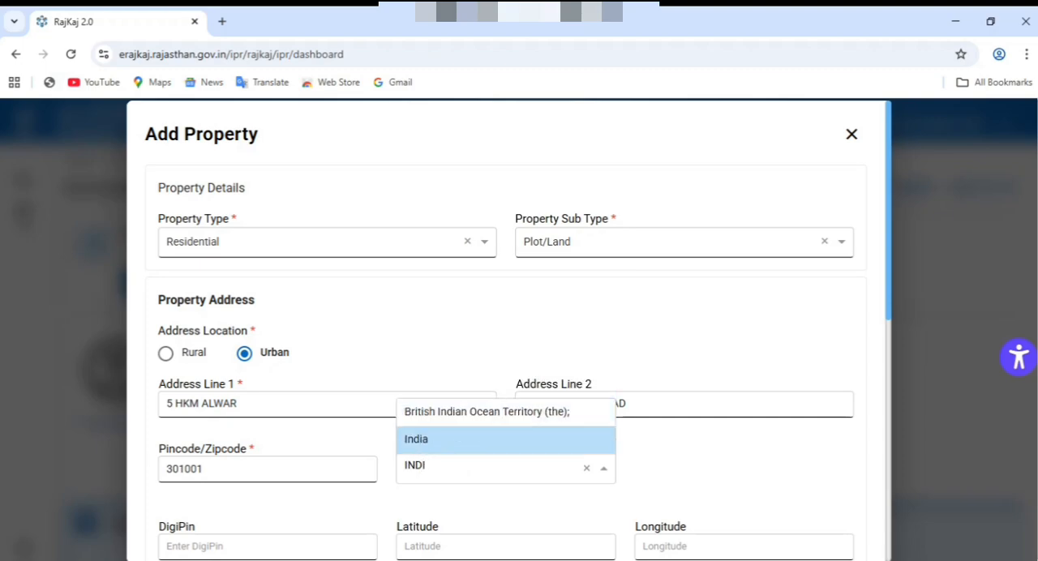
key("Return")
scroll(519, 324, "down", 3)
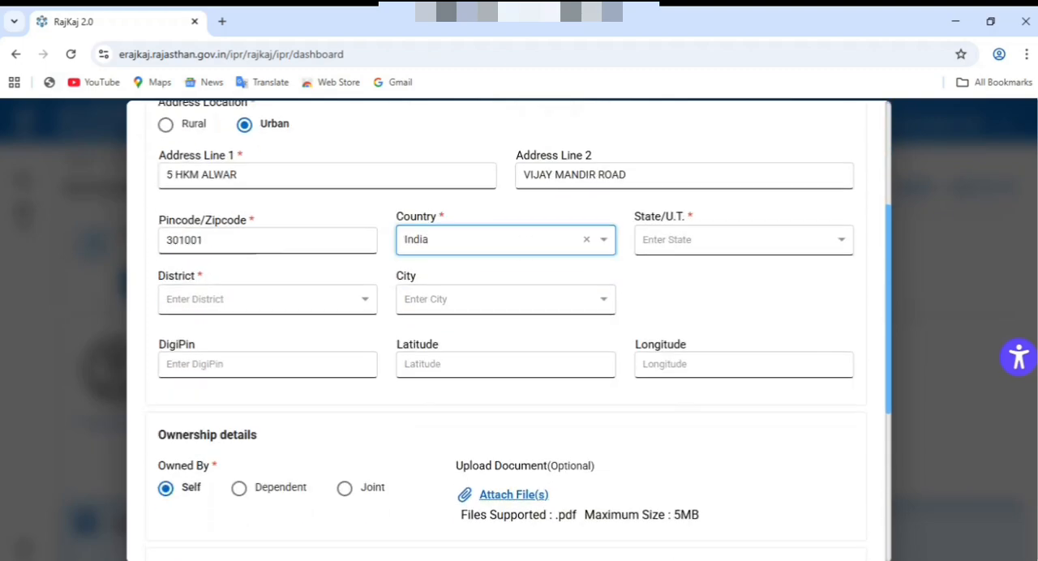
Set the property's state to Rajasthan, its district to Alwar and its city to Alwar
key("Tab")
type("RAJAS")
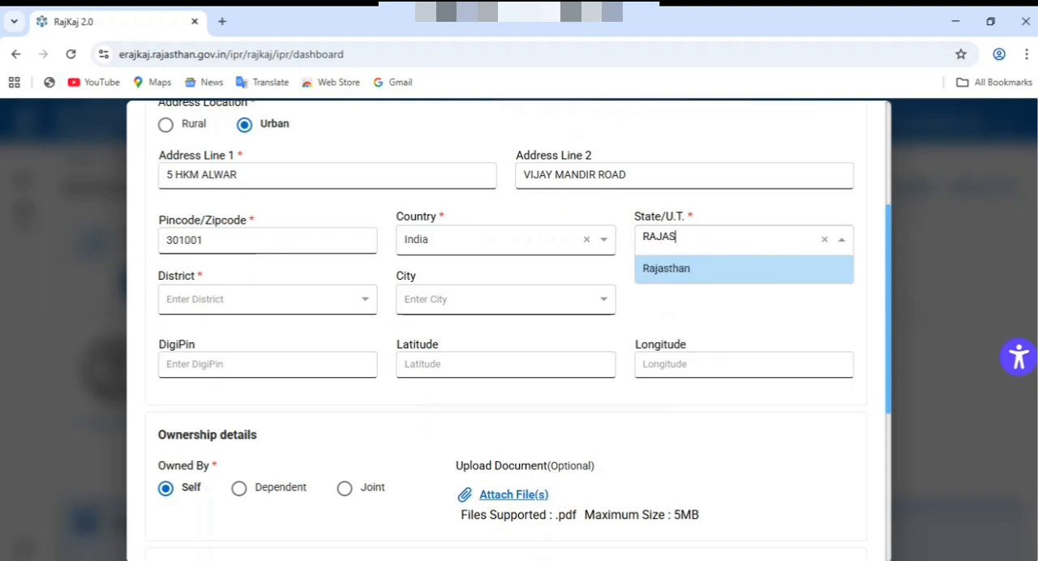
key("Return")
key("Tab")
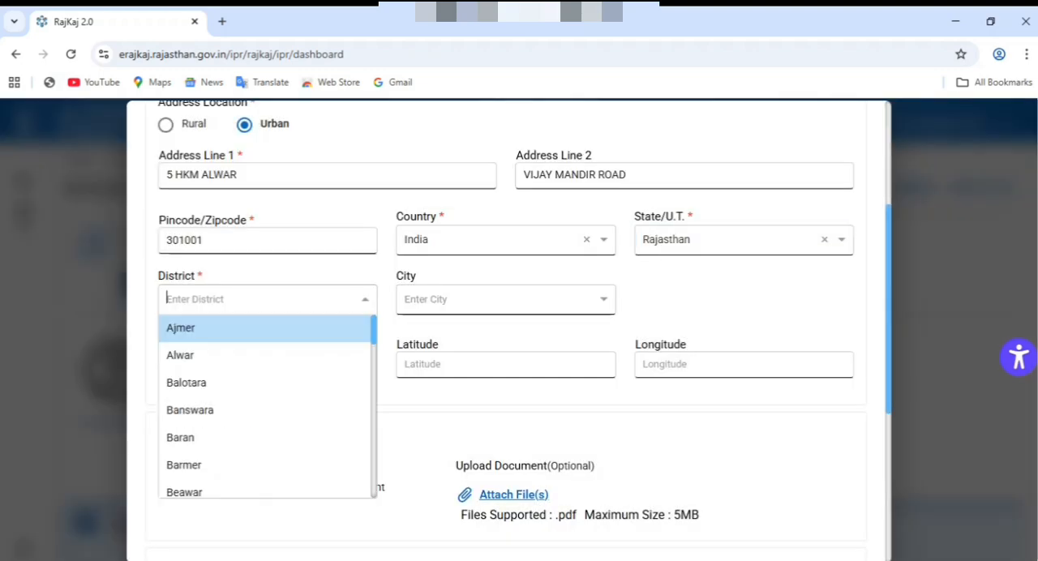
key("Down")
key("Return")
key("Tab")
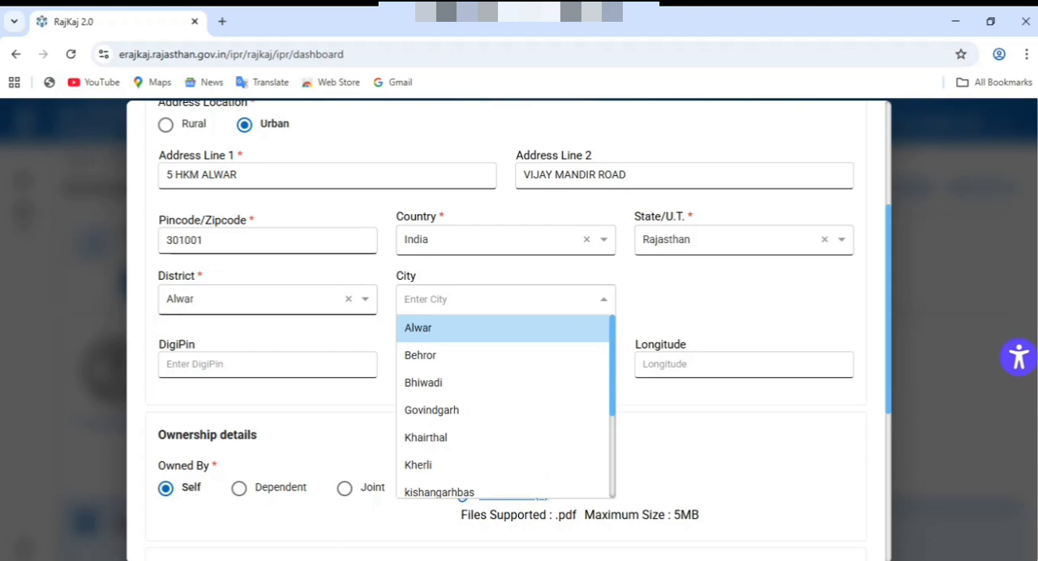
key("Return")
scroll(519, 324, "down", 3)
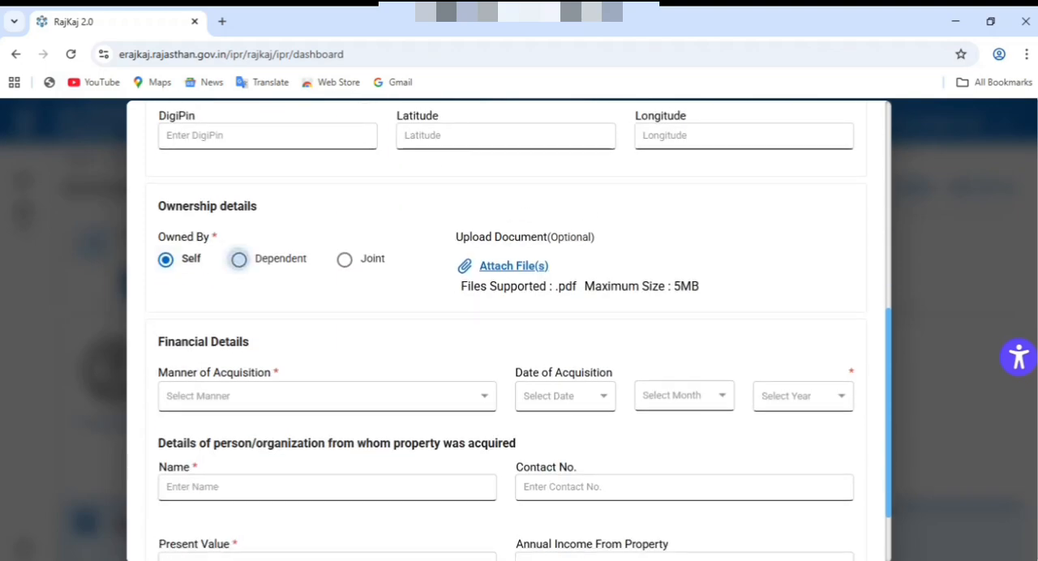
left_click(238, 259)
left_click(327, 331)
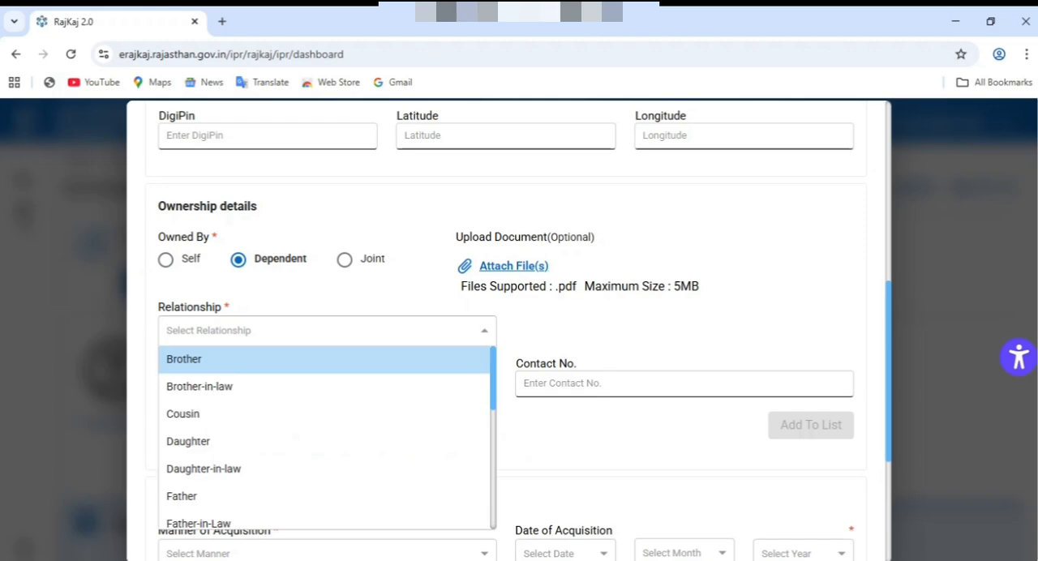
Set the ownership to Joint and add a co-owner to the list with the relationship Cousin and the co-owner's name
left_click(344, 260)
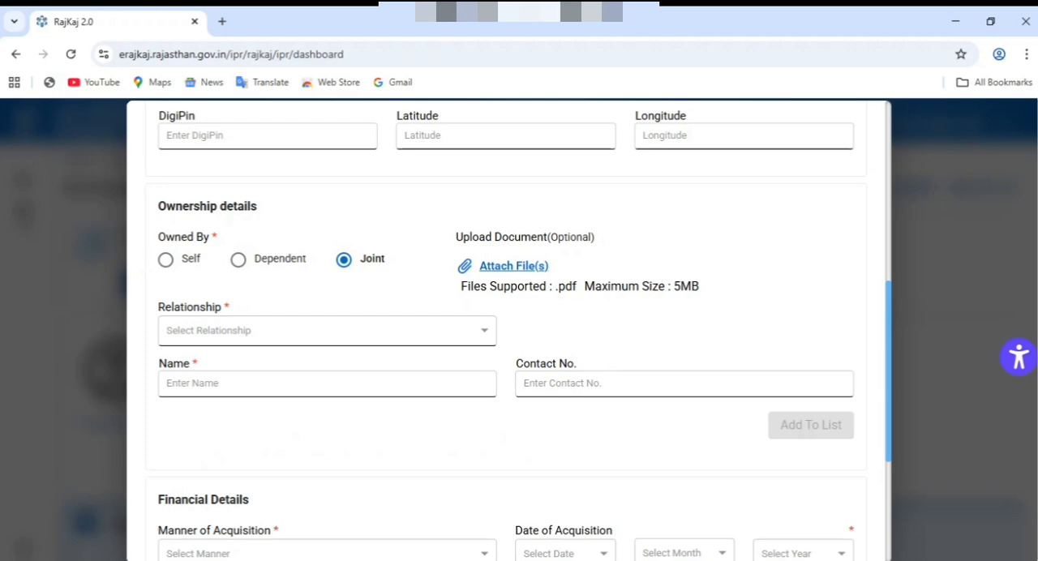
left_click(327, 330)
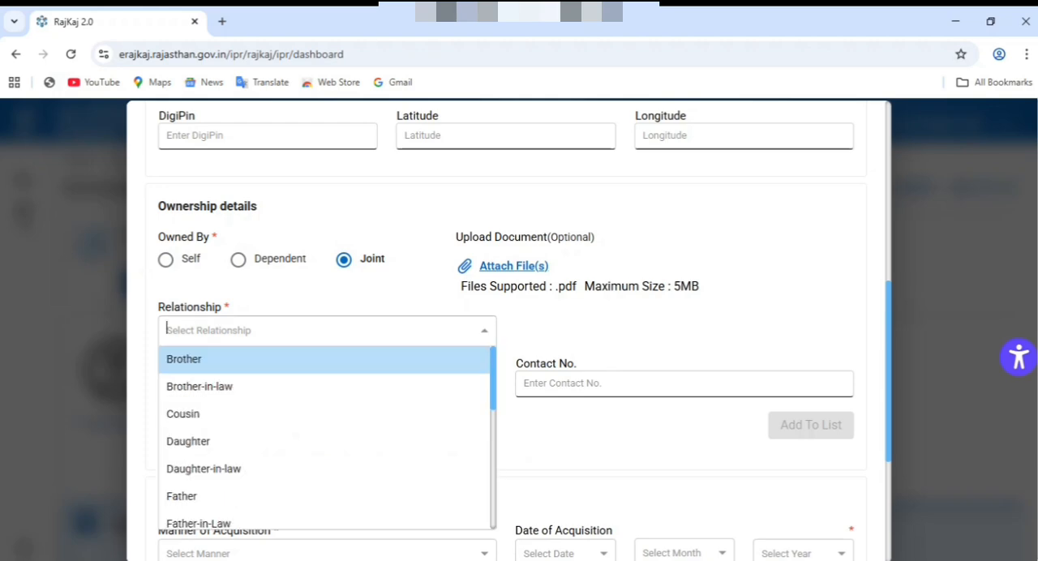
left_click(195, 412)
left_click(326, 384)
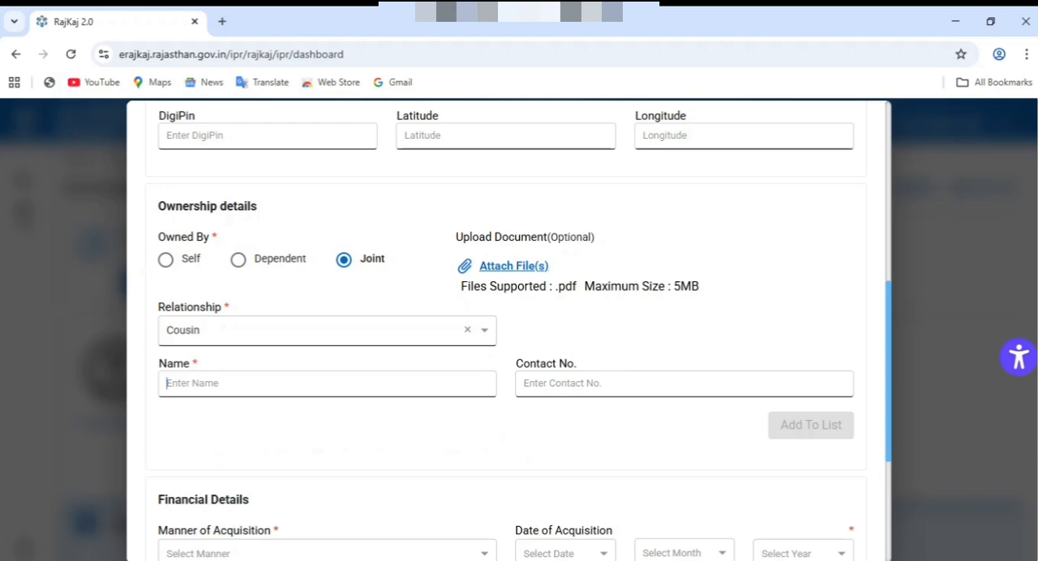
type("RAM")
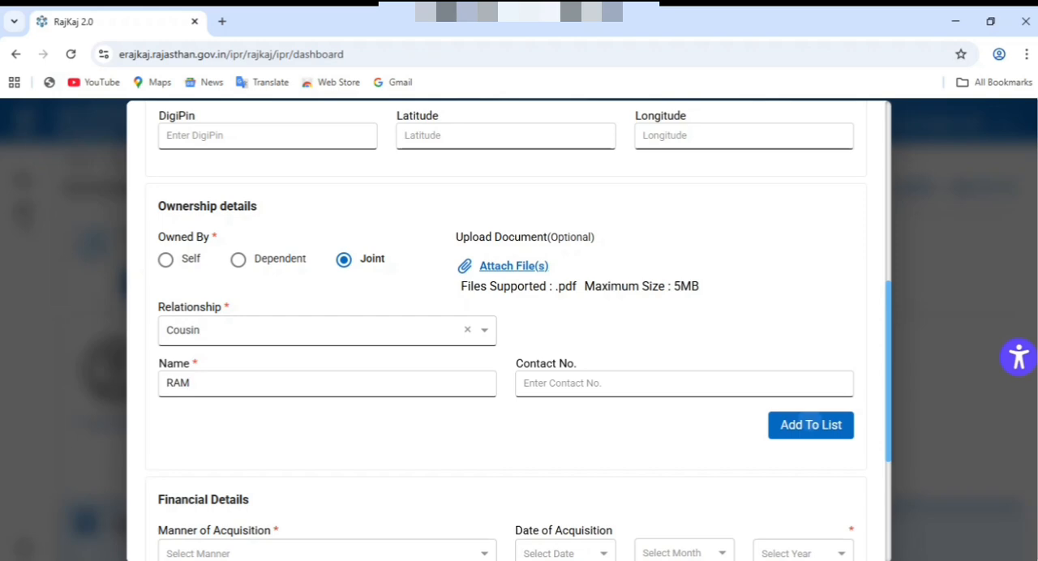
left_click(811, 425)
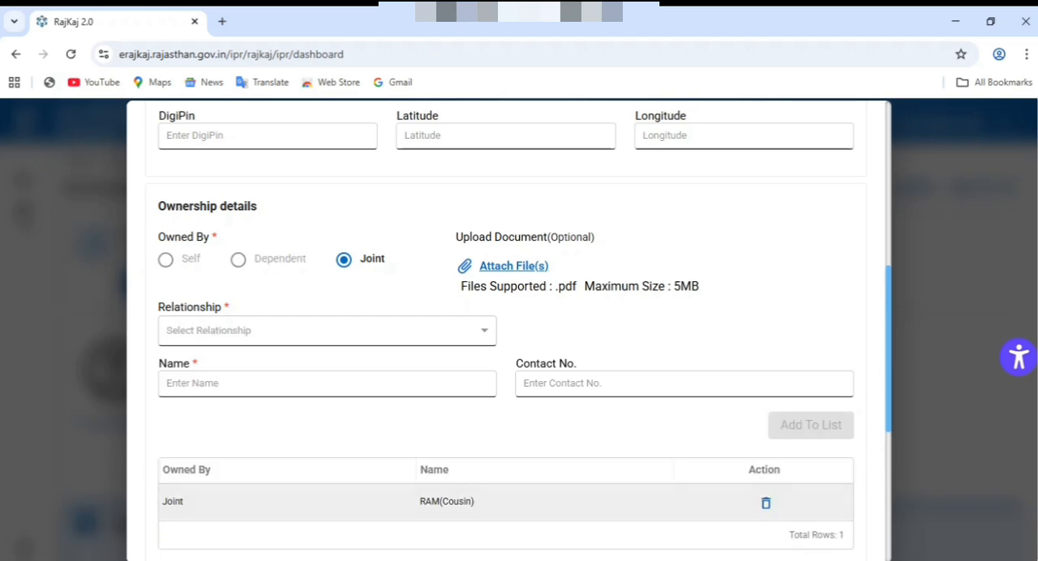
Remove the joint co-owner from the ownership list and set the property's ownership to Self
left_click(765, 503)
left_click(166, 260)
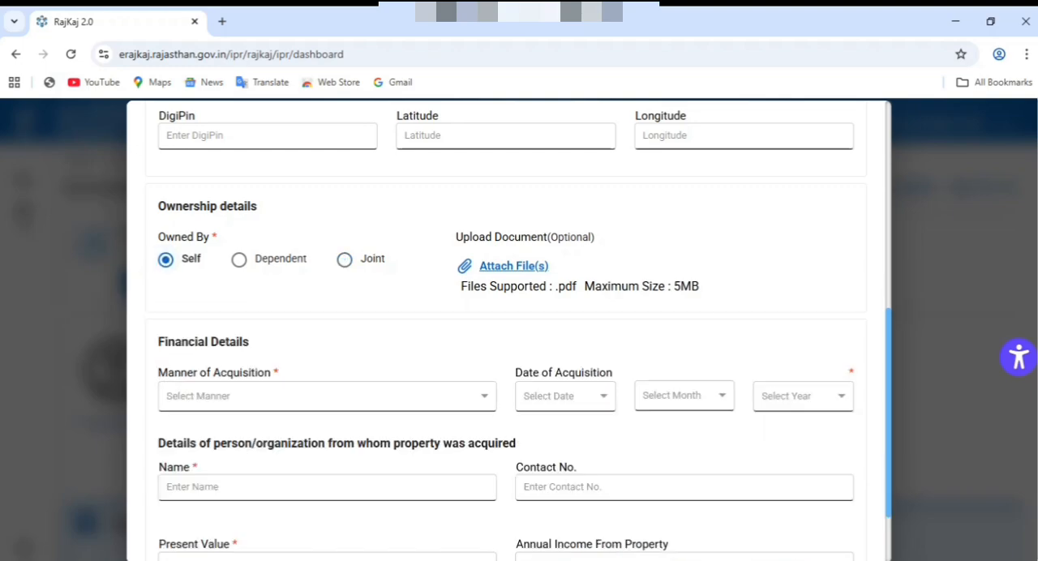
Set the property's manner of acquisition to Purchase in the financial details
scroll(509, 325, "down", 1)
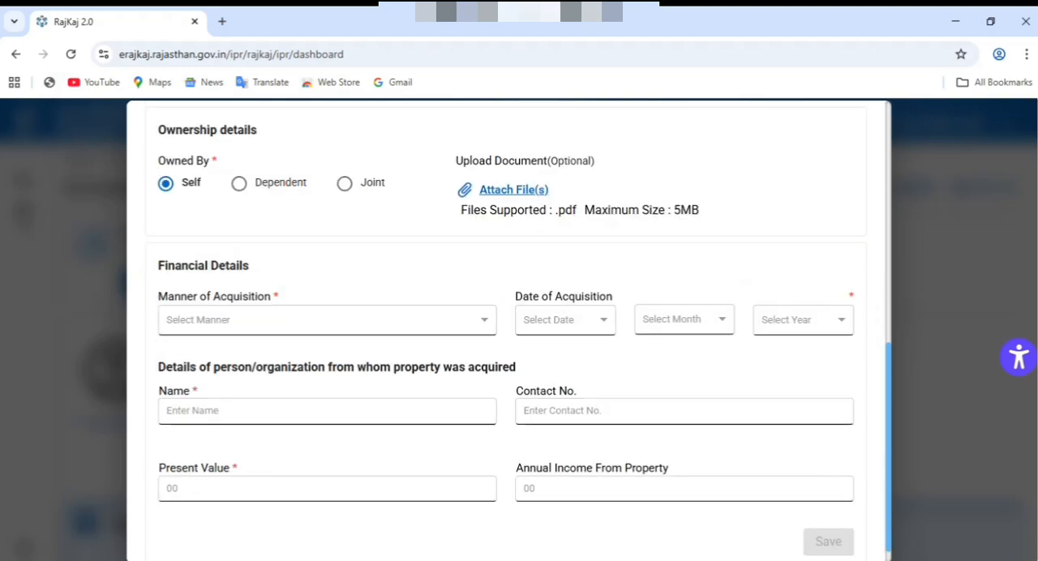
left_click(327, 320)
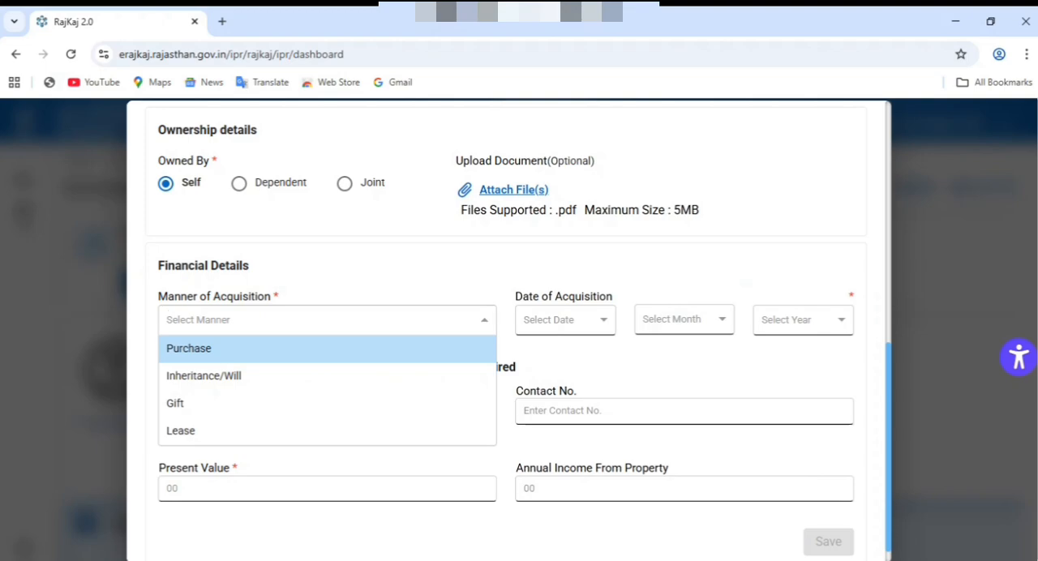
key("Down")
key("Down")
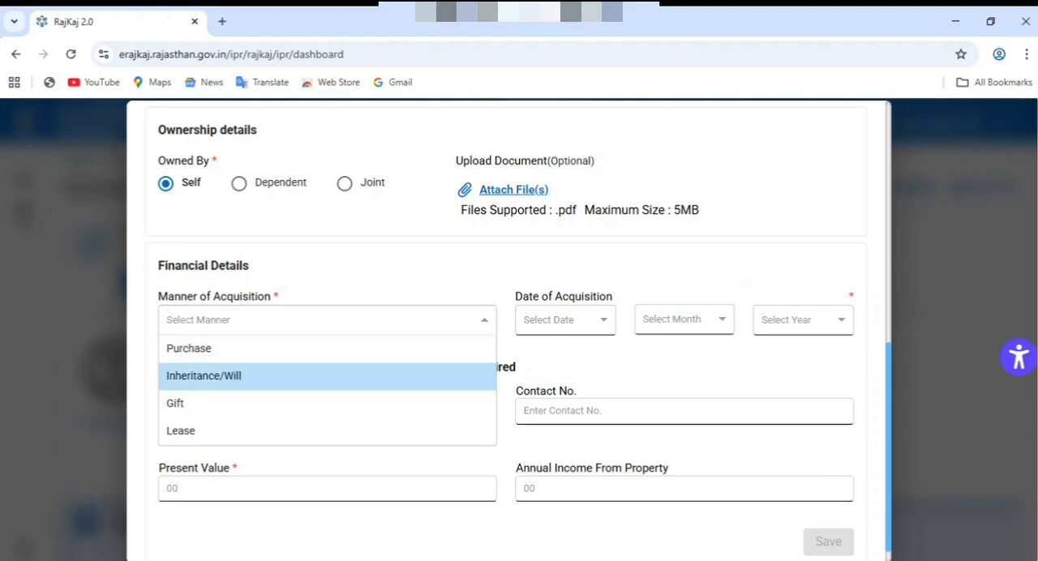
key("Down")
key("Up")
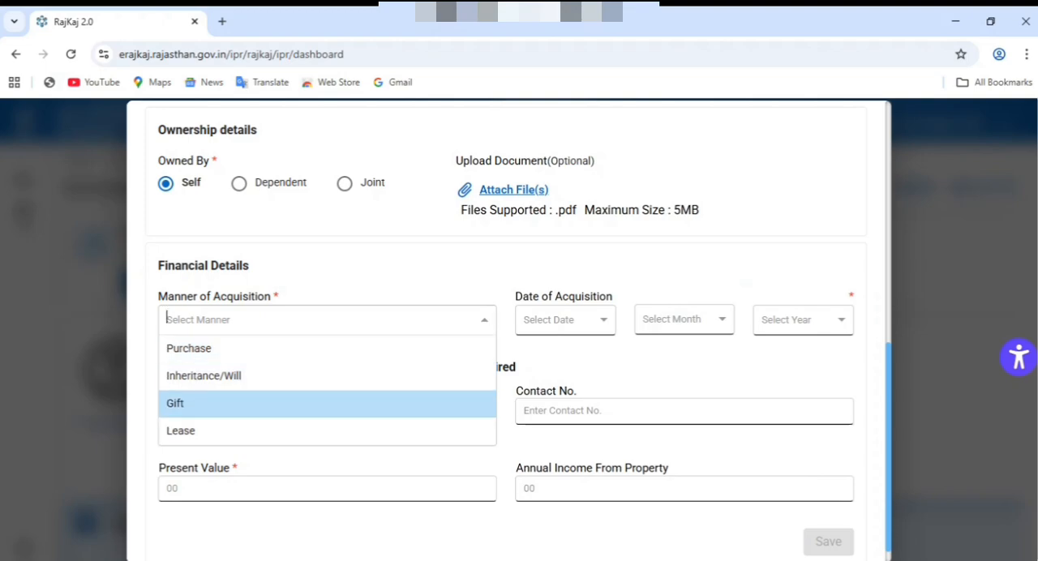
key("Up")
key("Up")
key("Return")
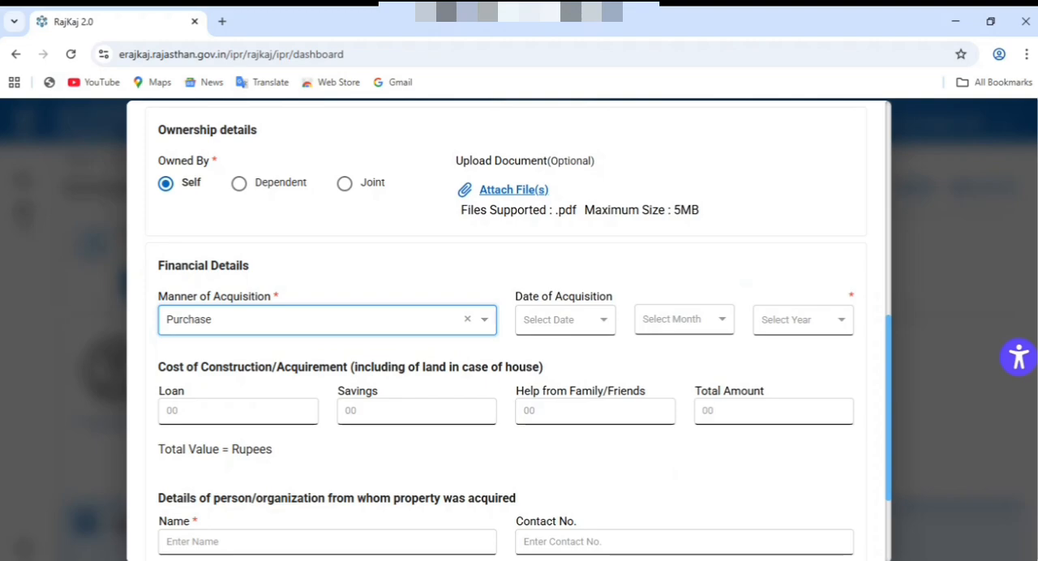
Set the property's date of acquisition to 2 January 2026
key("Tab")
key("Down")
key("Return")
key("Tab")
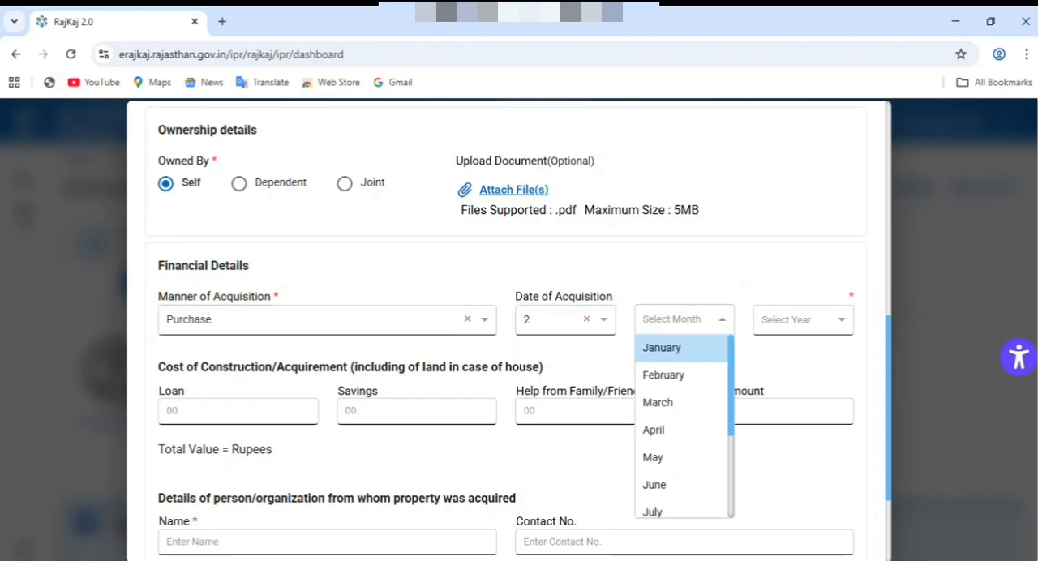
key("Return")
key("Tab")
key("Return")
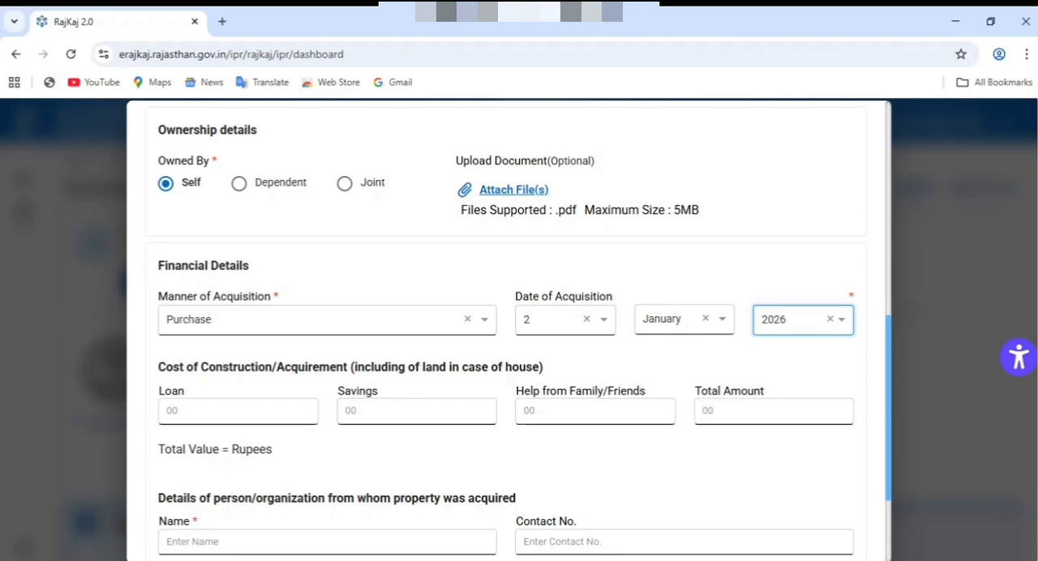
Enter the acquisition cost as a loan of 5,00,000, savings of 2,00,000 and help from family/friends of 5,00,000
key("Tab")
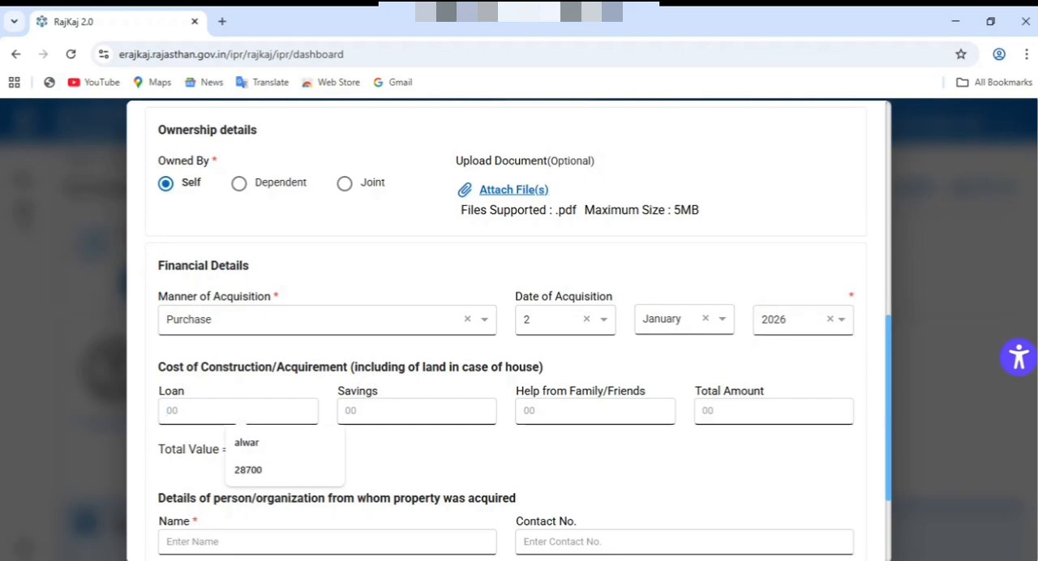
key("Tab")
left_click(595, 411)
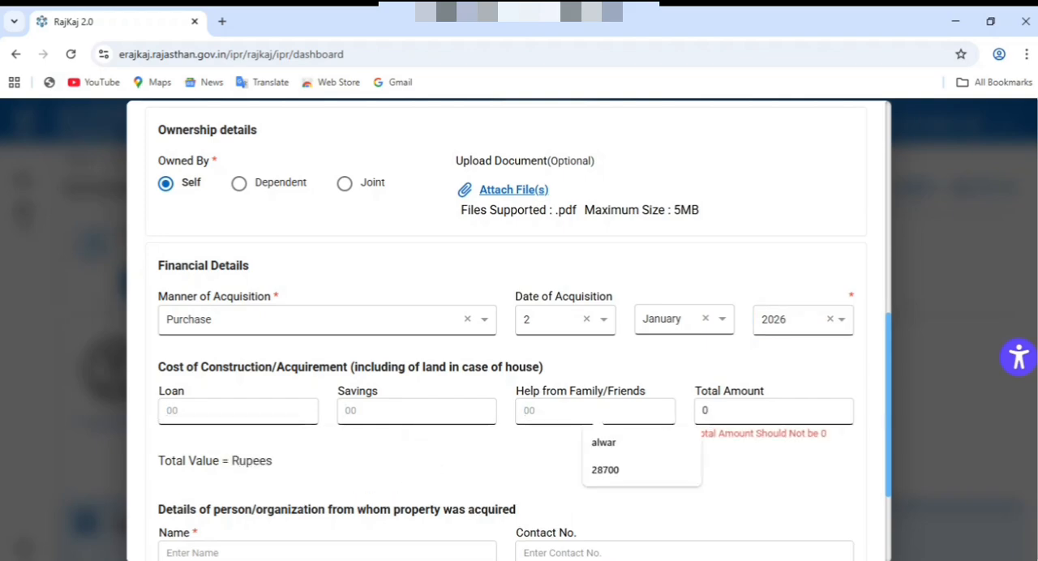
left_click(239, 411)
type("500000")
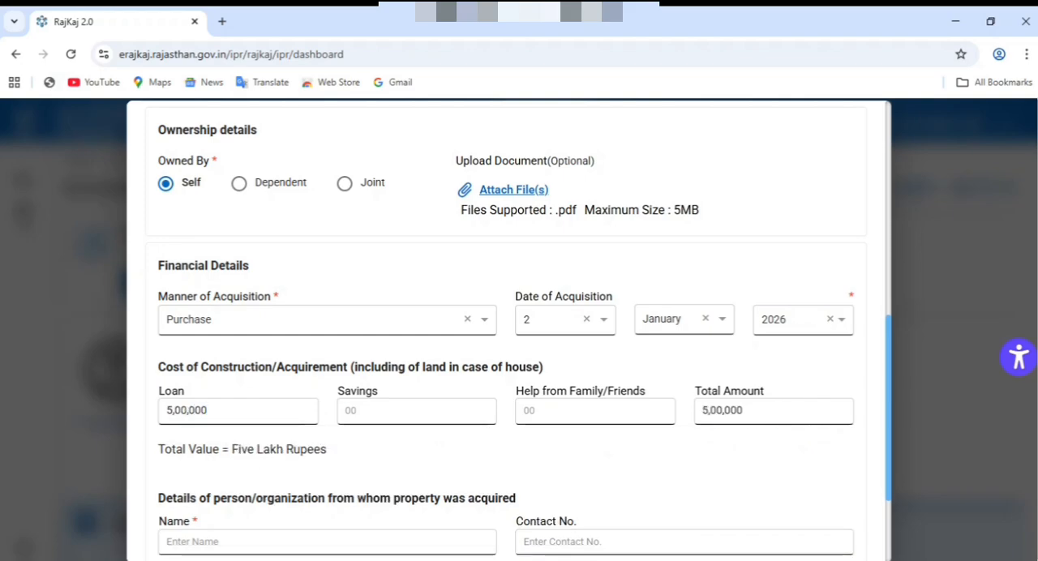
type("200000")
key("Tab")
type("5,00,")
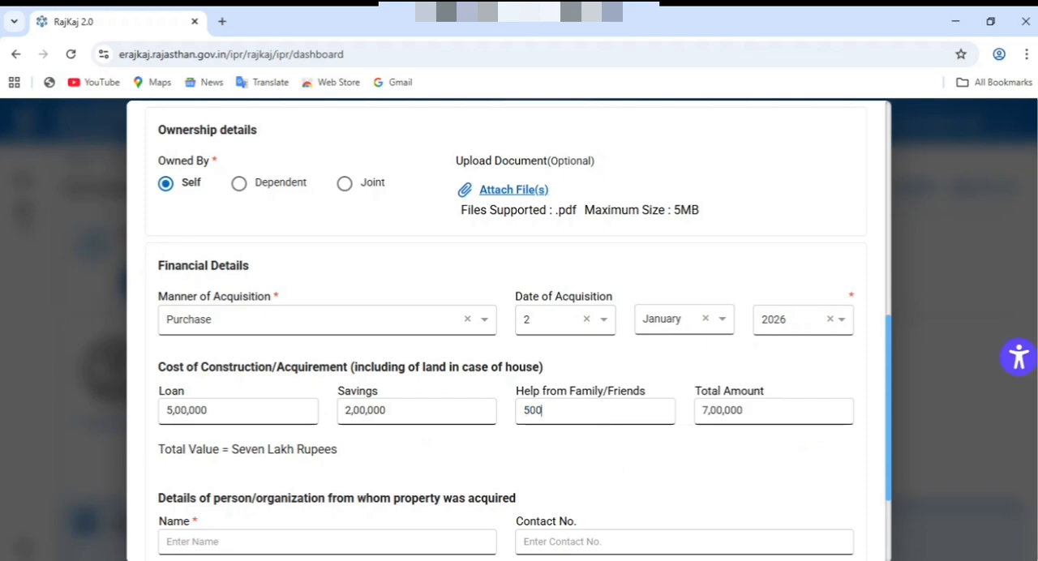
type("000")
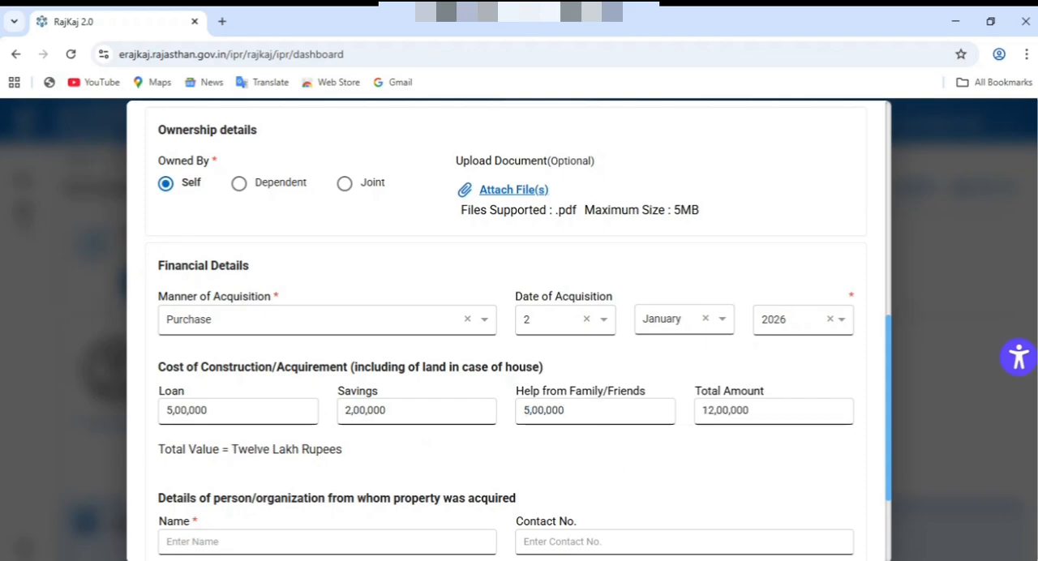
Enter the name of the person from whom the property was acquired
key("Tab")
key("Tab")
scroll(508, 331, "down", 2)
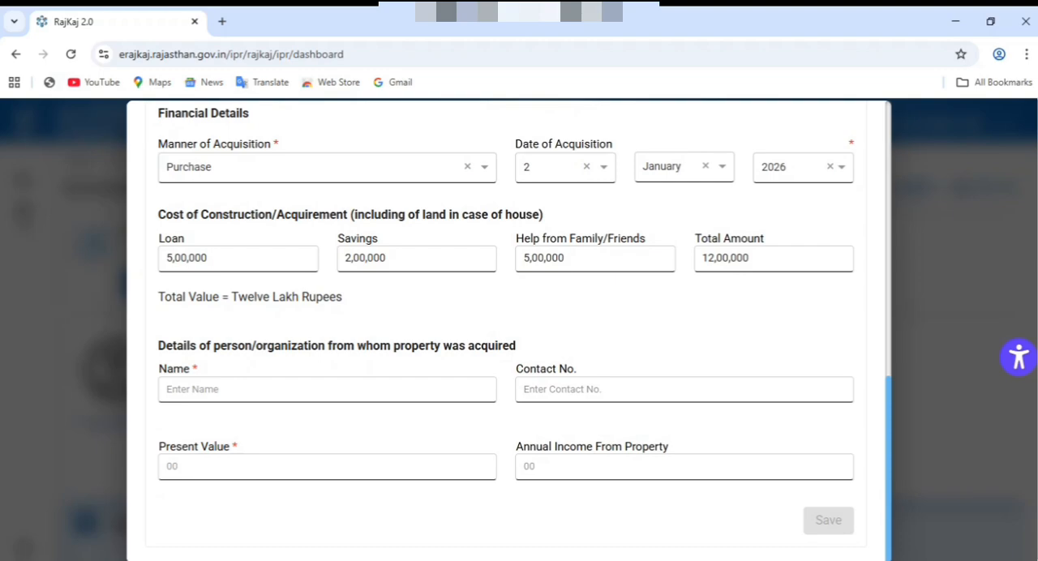
left_click_drag(189, 345, 516, 345)
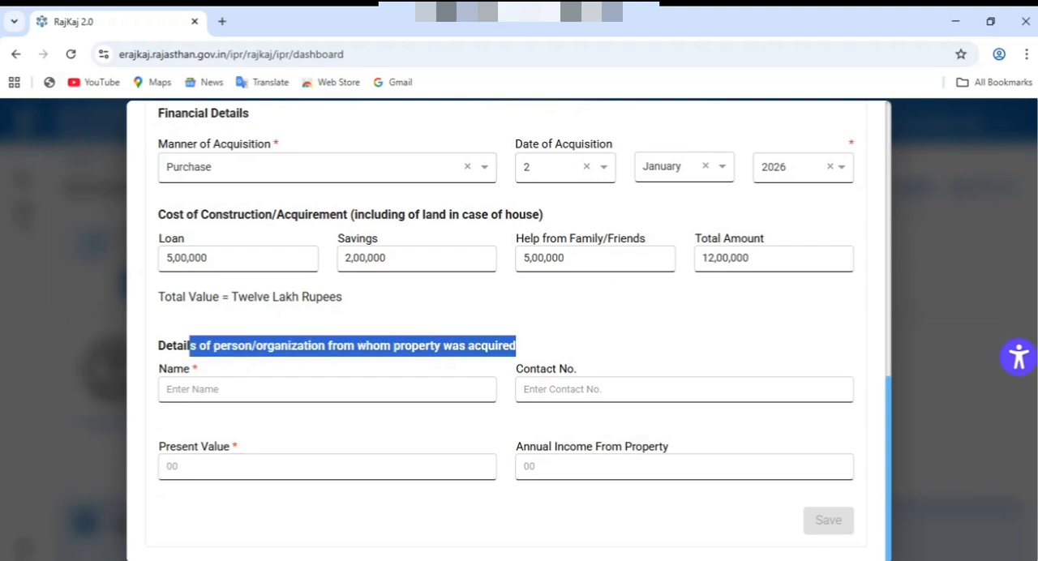
left_click(294, 390)
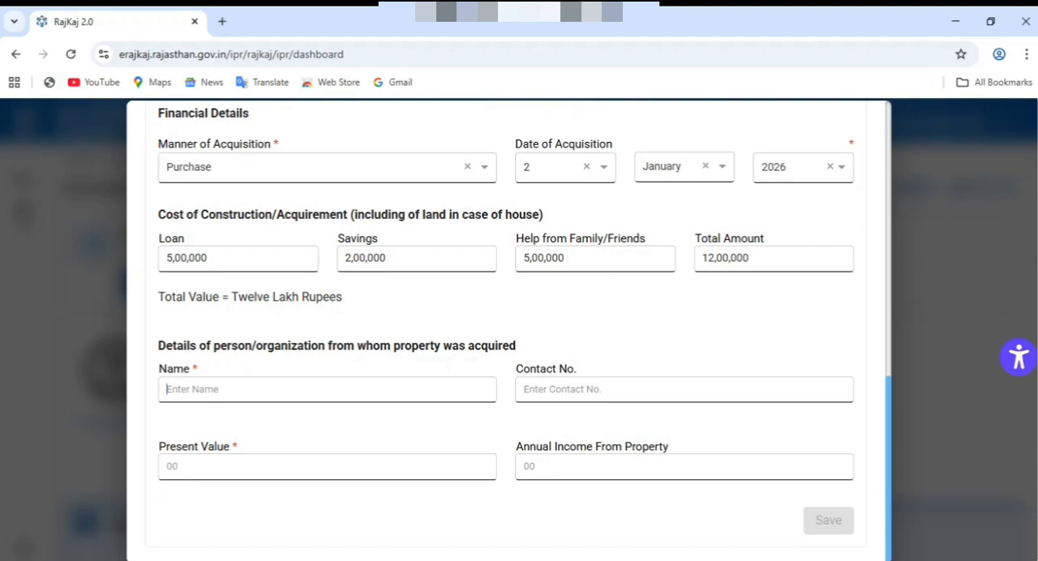
type("SHYAM")
Set the property's present value to 12,00,000, matching the total acquisition amount
left_click(292, 467)
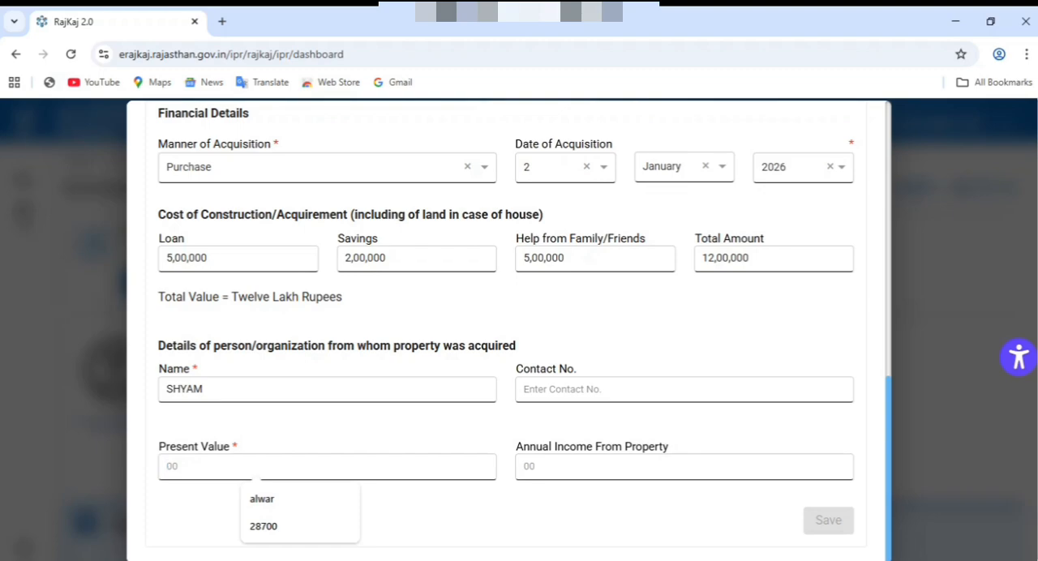
left_click_drag(753, 258, 699, 258)
left_click(291, 467)
type("1")
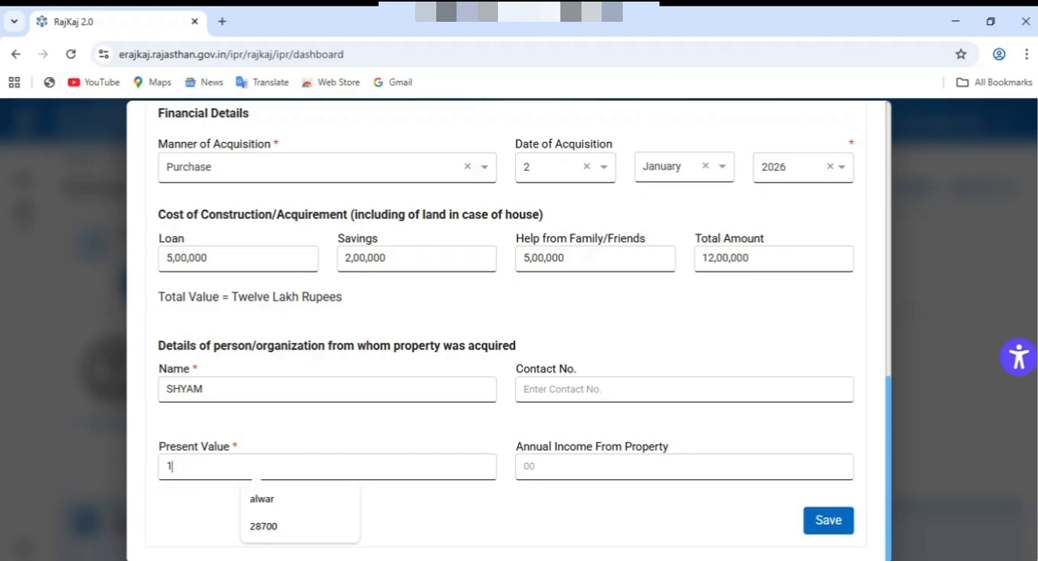
type("2,00,000")
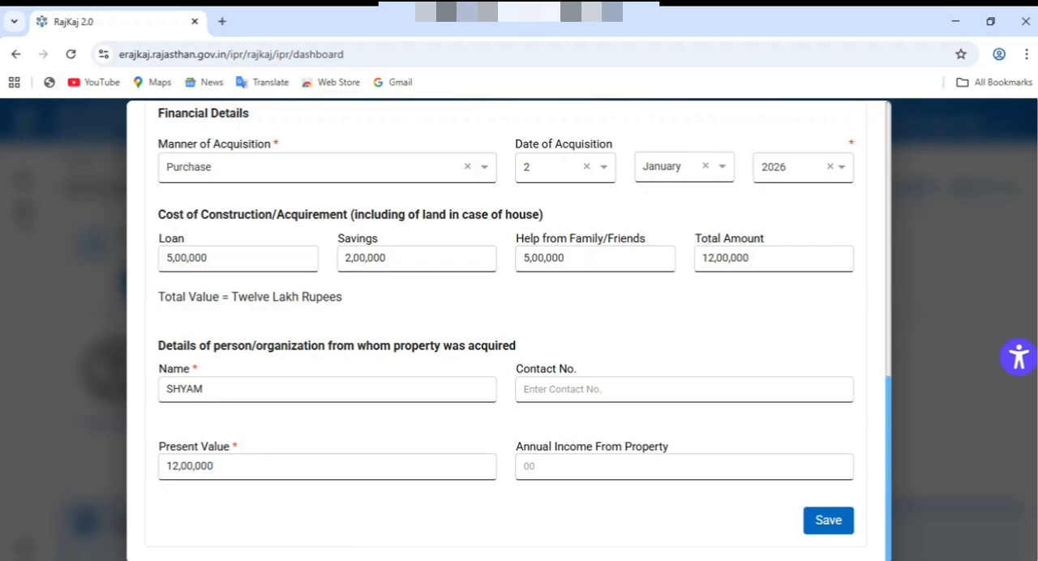
Close the Add Property form without saving the residential plot
scroll(508, 324, "up", 15)
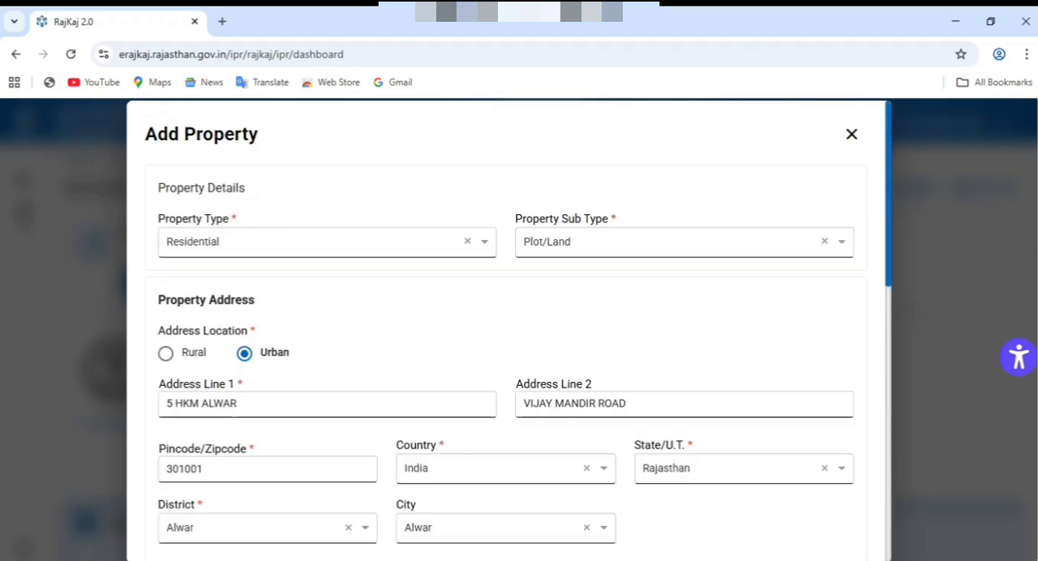
left_click(851, 135)
Start declaring the IPR as NIL and accept the declaration of owning no immovable property
scroll(519, 329, "down", 5)
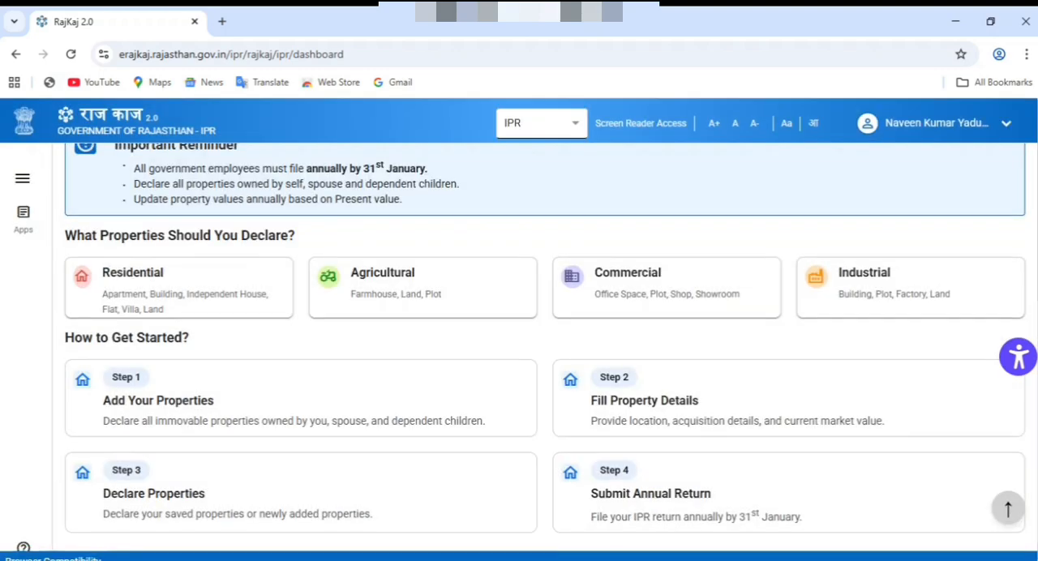
scroll(519, 330, "up", 3)
scroll(519, 329, "up", 1)
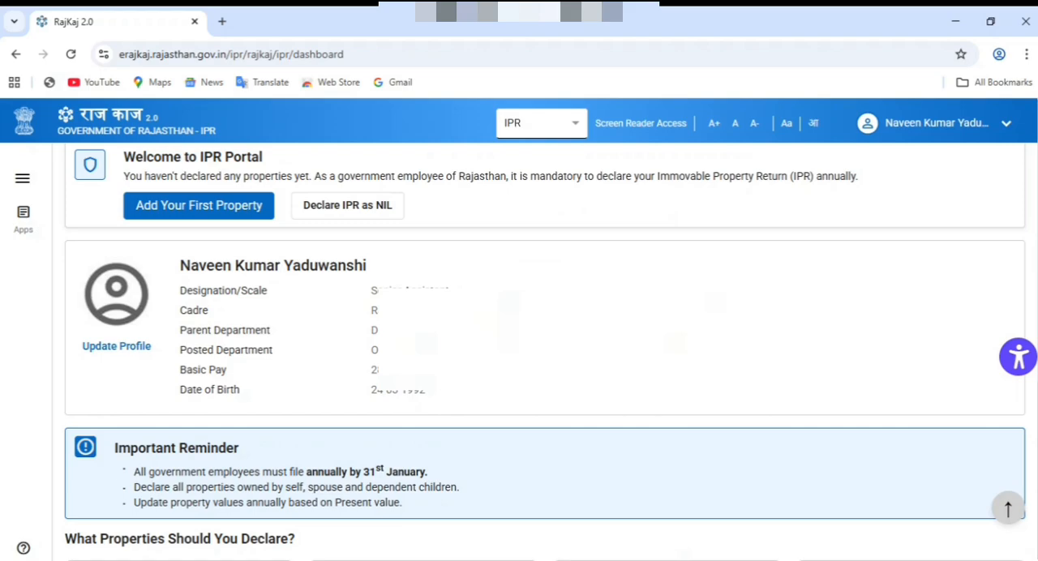
left_click(347, 205)
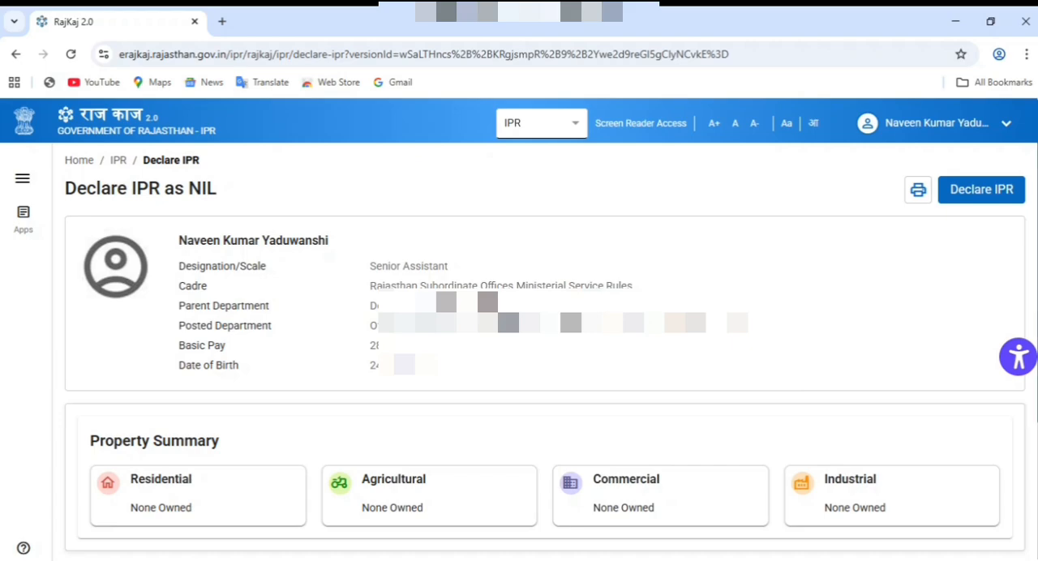
scroll(545, 348, "down", 3)
left_click(82, 399)
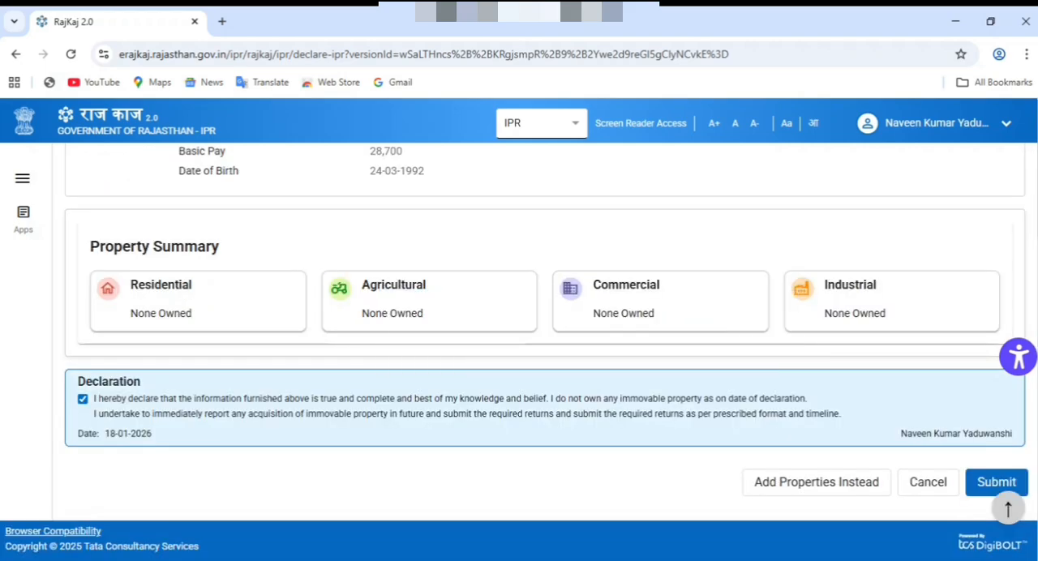
left_click_drag(85, 382, 141, 382)
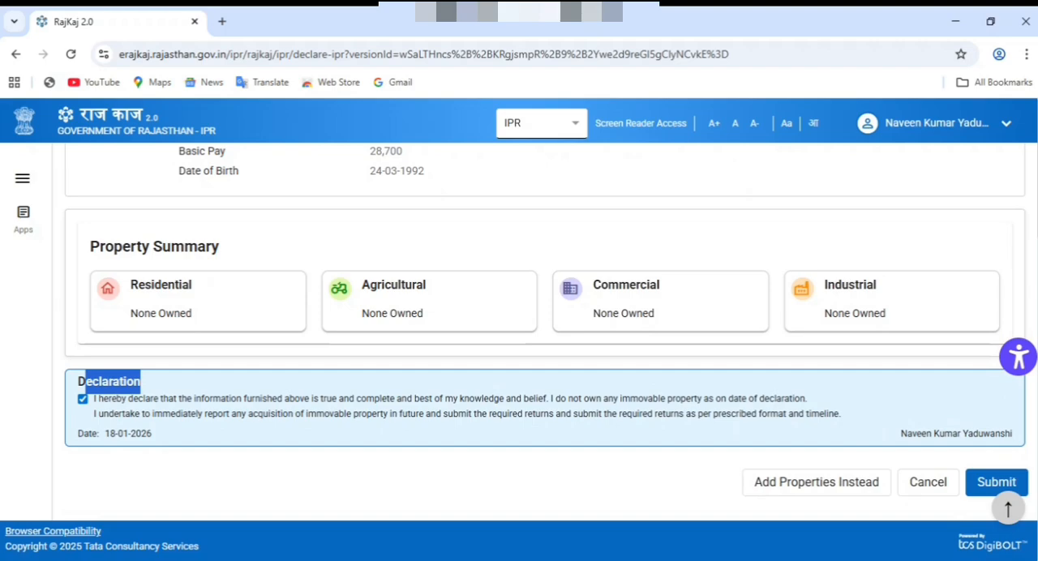
left_click(86, 416)
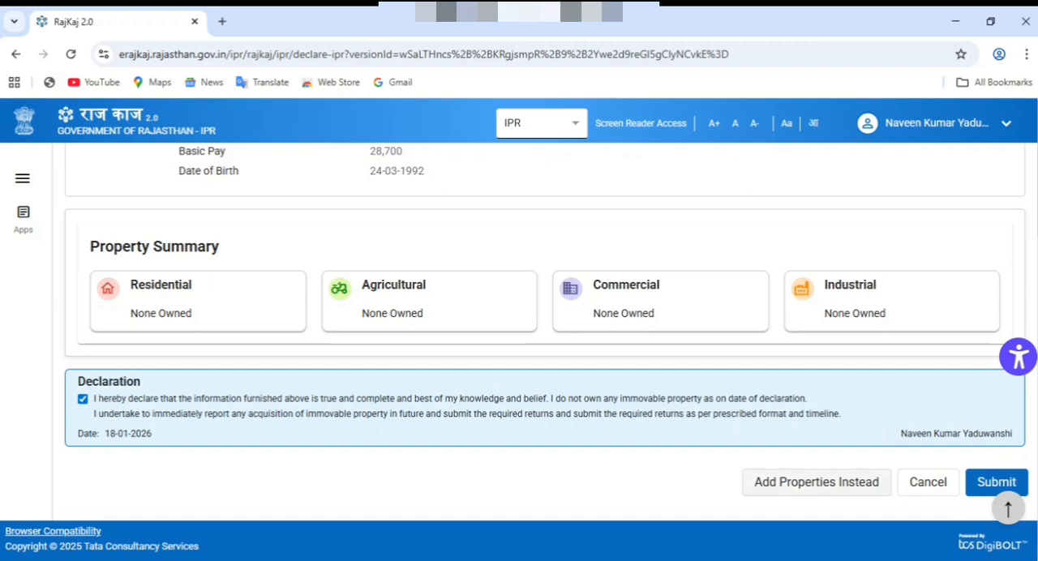
Submit the NIL declaration, verifying it with the OTP sent to the registered mobile number, and dismiss the print preview
left_click(996, 482)
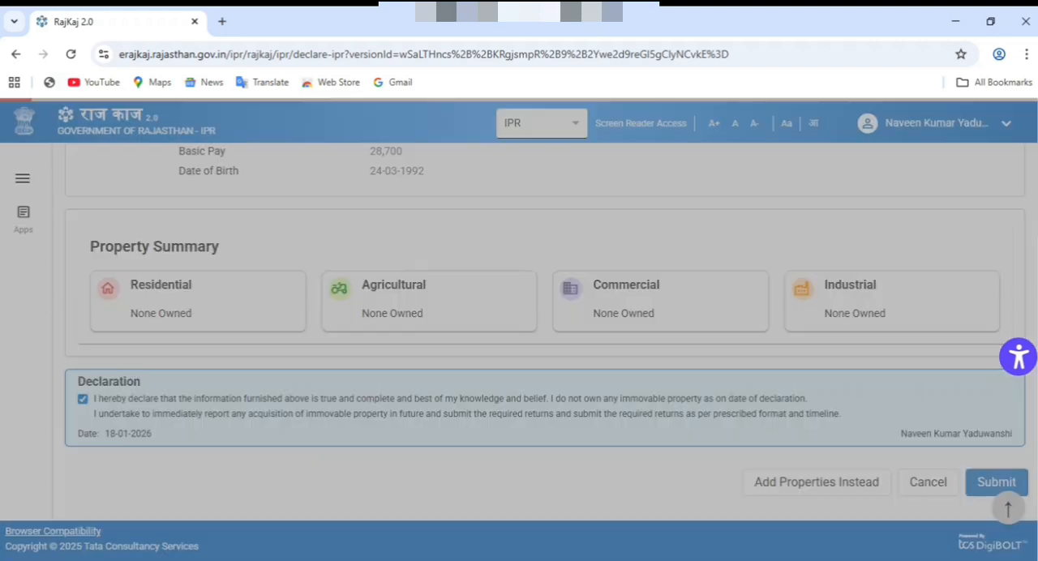
left_click(509, 343)
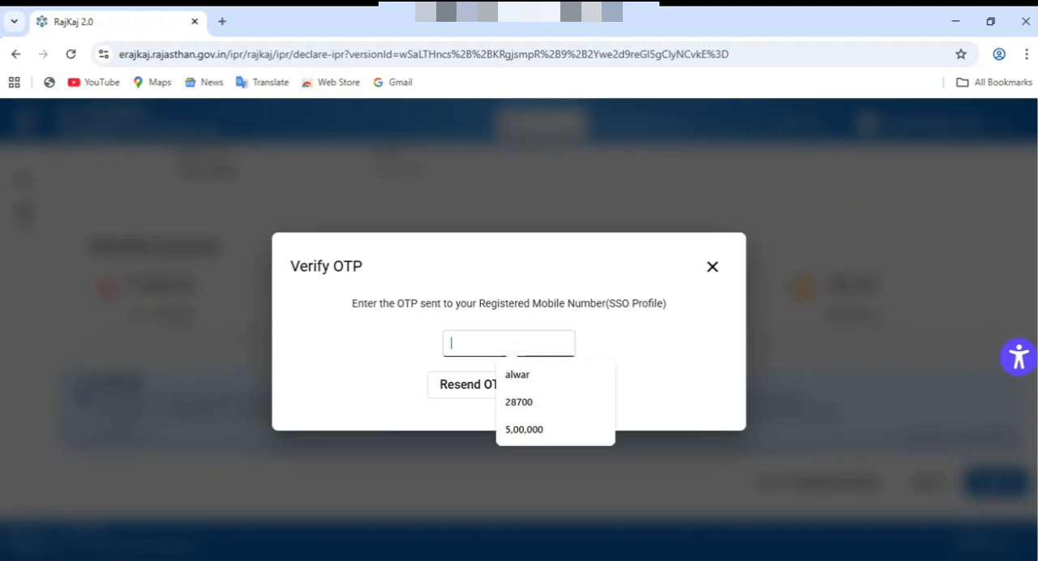
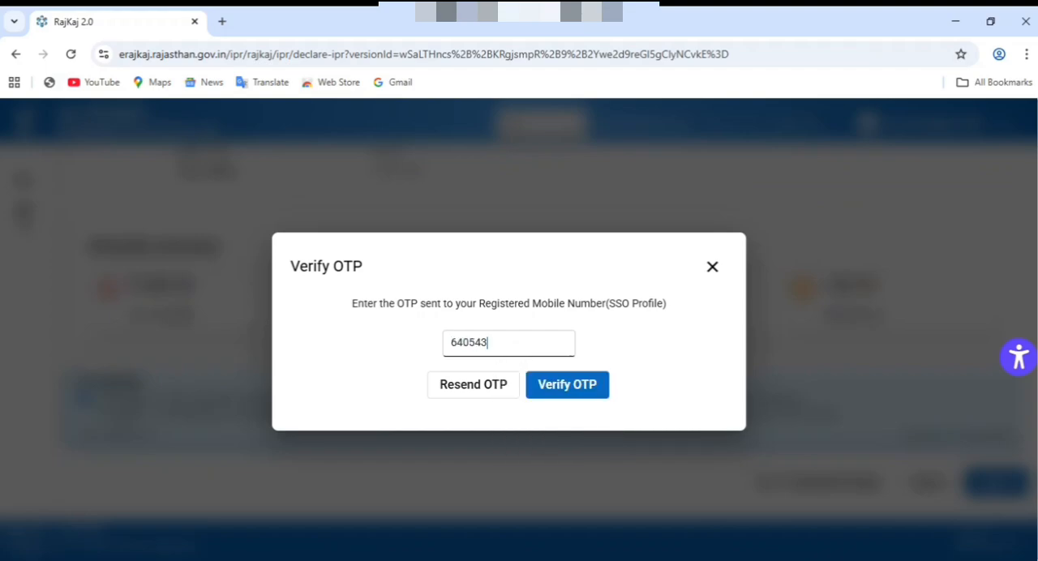
key("Return")
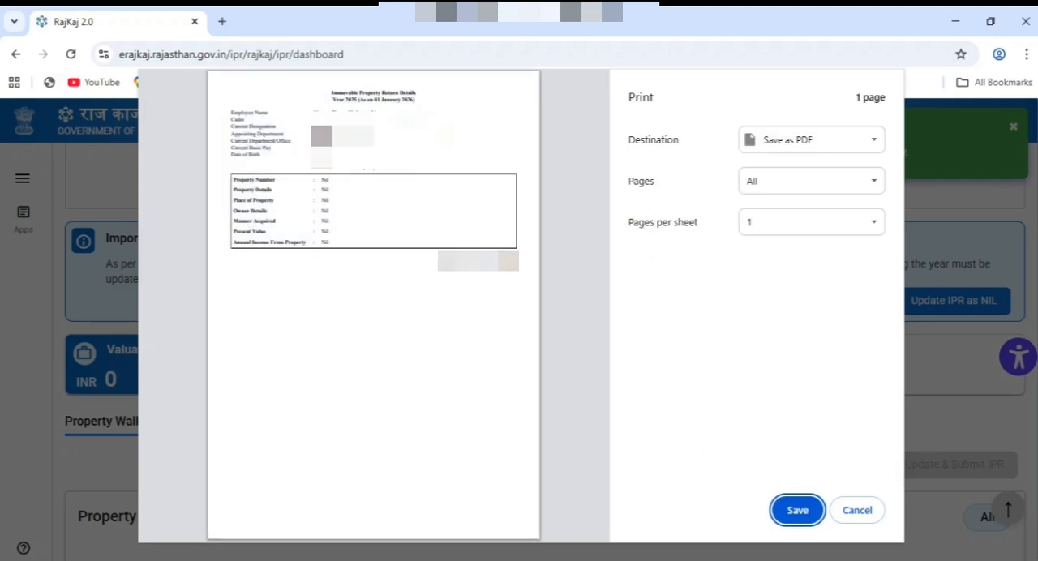
key("Escape")
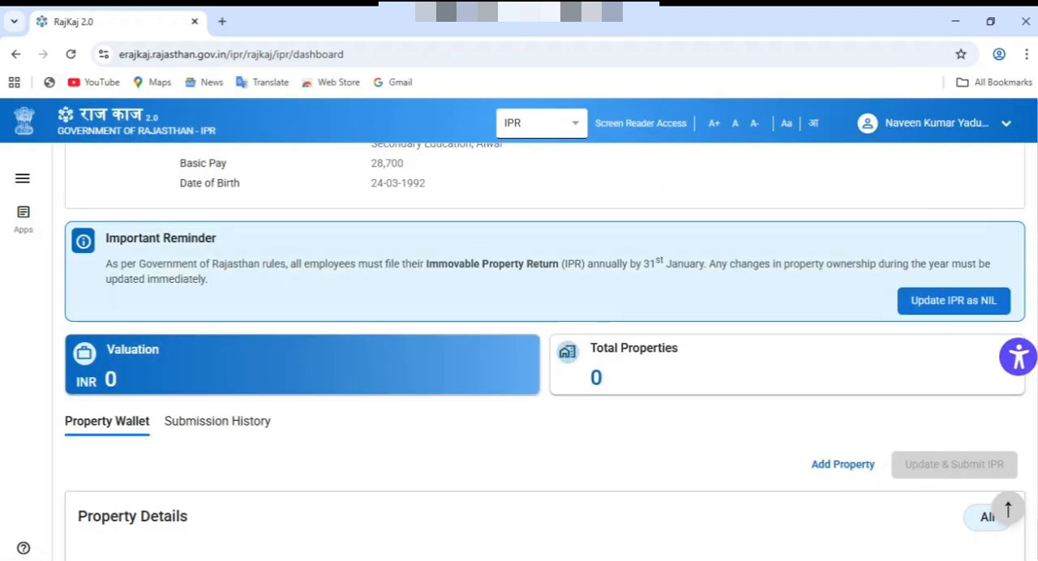
Log out of the RajKaj account
scroll(545, 349, "up", 2)
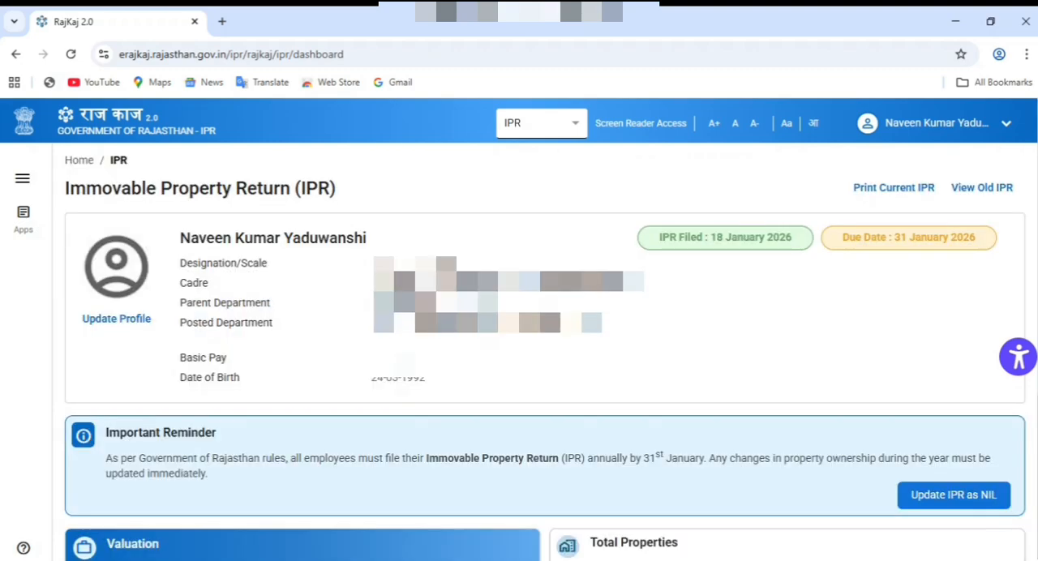
left_click(1005, 123)
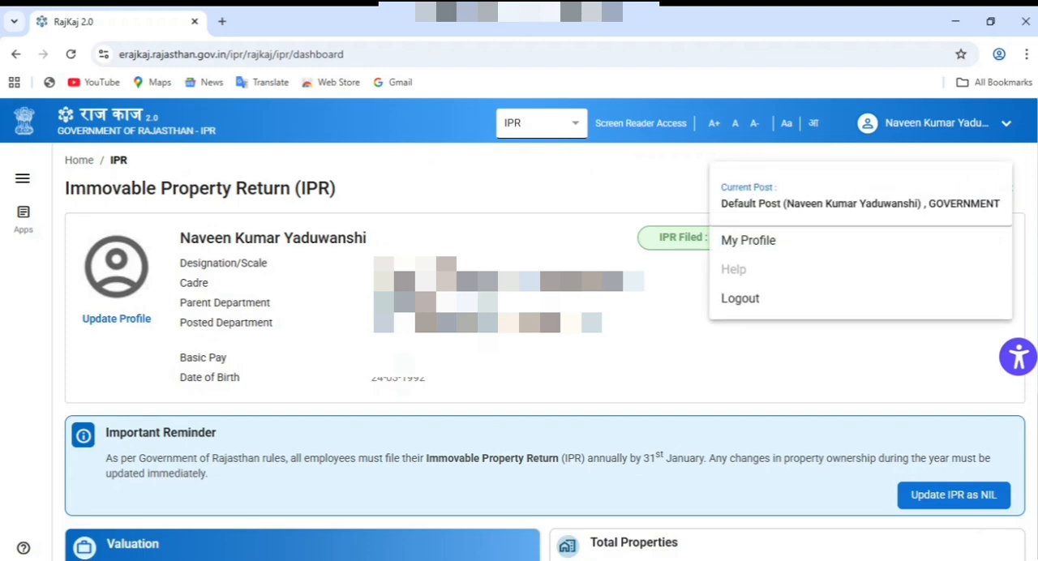
left_click(741, 299)
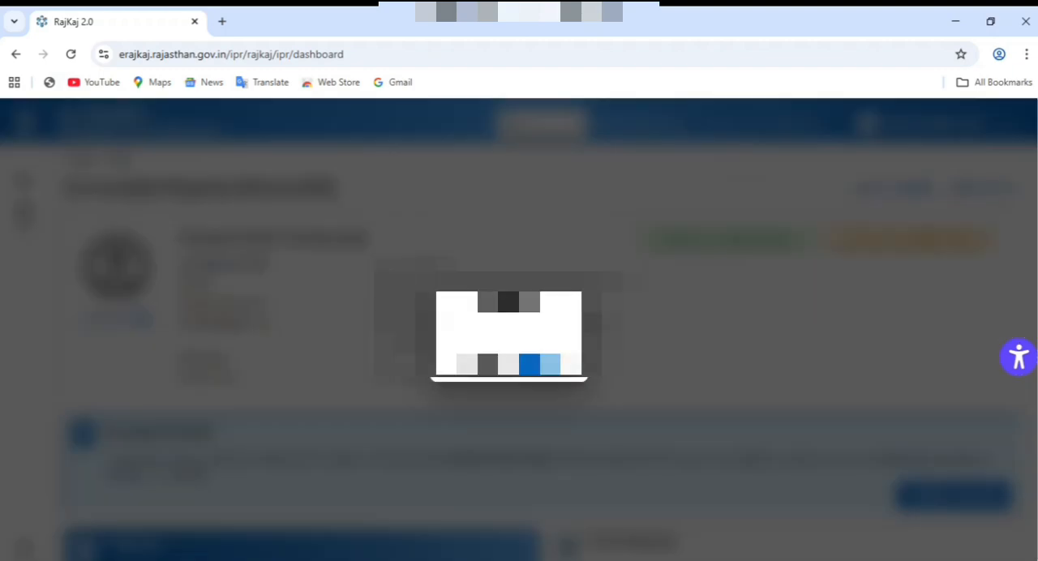